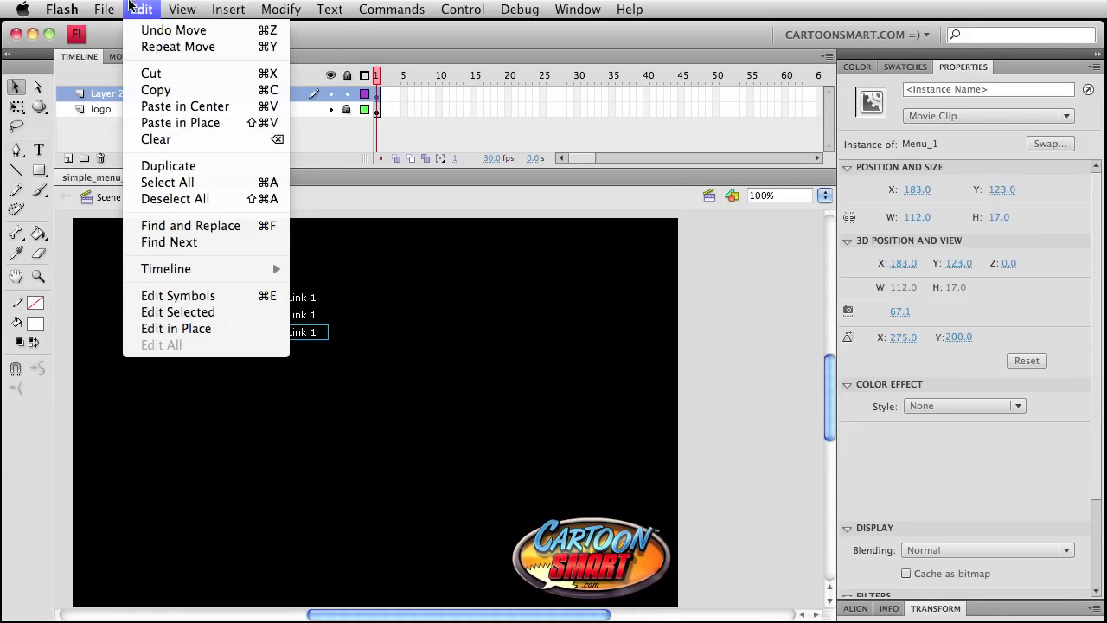
# Step: Paste a copy of the Portfolio Link 1 menu item in place and nudge it down below the others
pyautogui.click(180, 122)
pyautogui.click(315, 428)
pyautogui.click(297, 339)
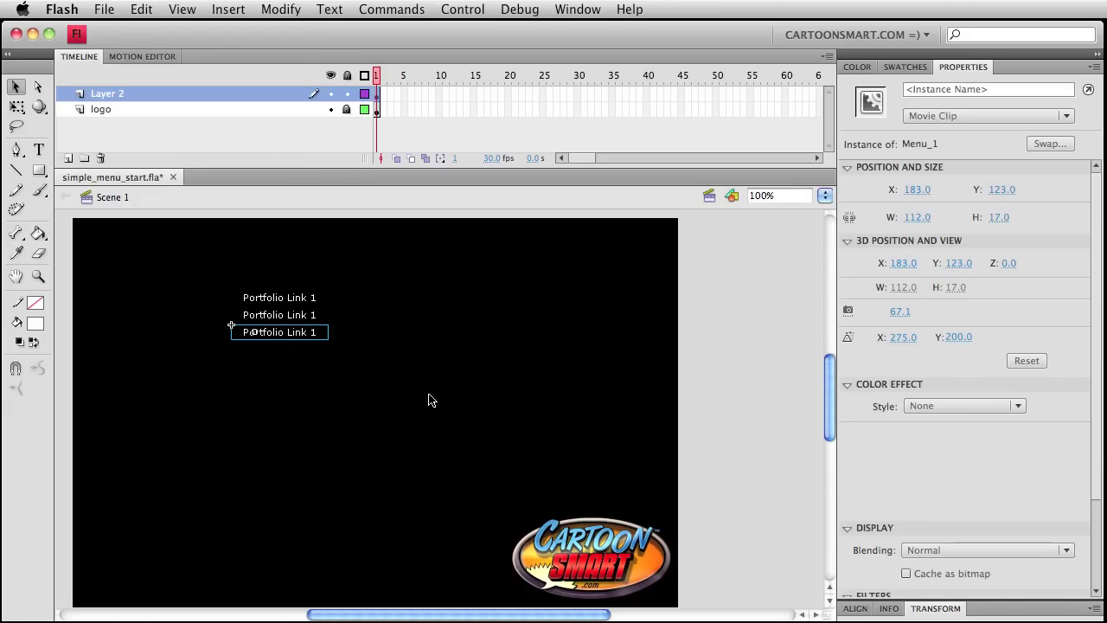
pyautogui.press('Down')
pyautogui.press('Down')
pyautogui.click(415, 399)
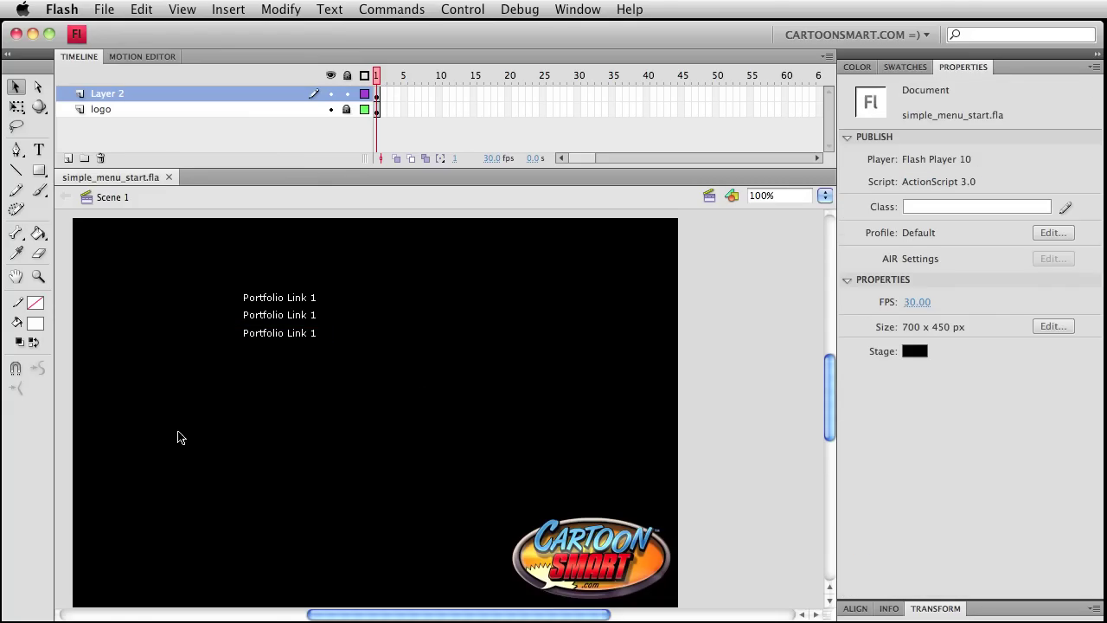
# Step: Marquee-select all three menu items to check their even spacing
pyautogui.moveTo(185, 265); pyautogui.dragTo(459, 413)
pyautogui.click(459, 412)
pyautogui.click(284, 296)
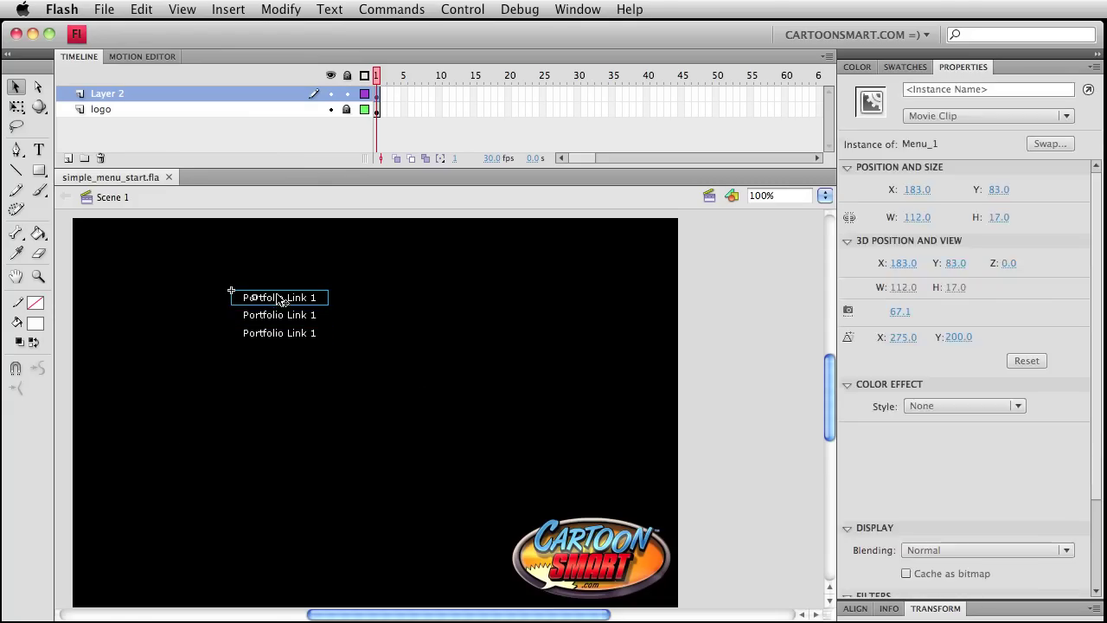
# Step: Inside the Menu 1 symbol, rename its only layer to 'My Text'
pyautogui.doubleClick(270, 301)
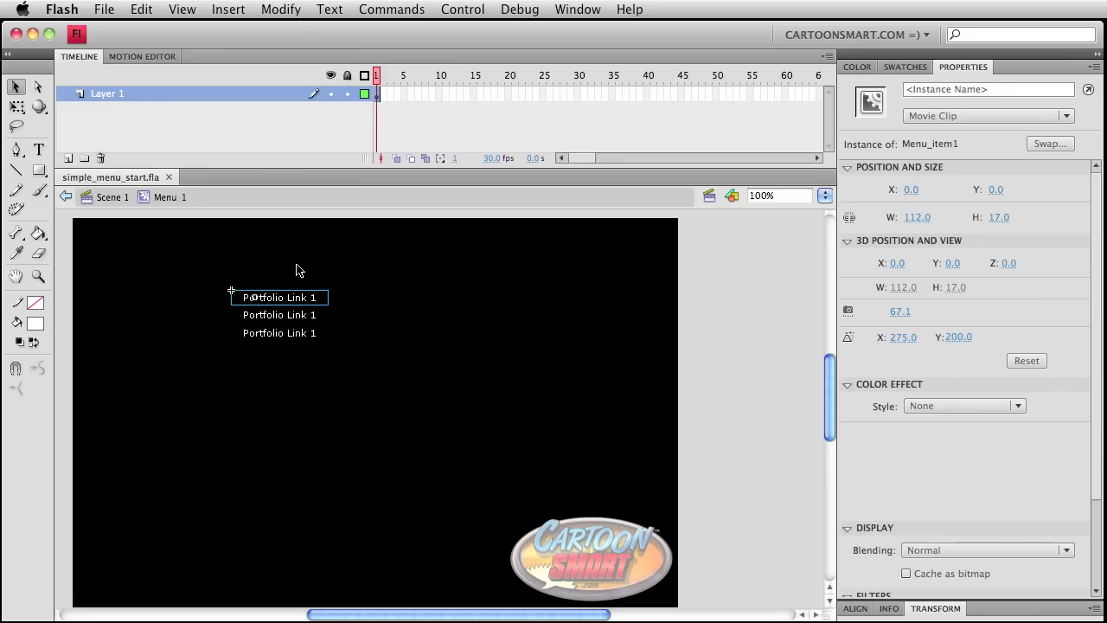
pyautogui.doubleClick(116, 95)
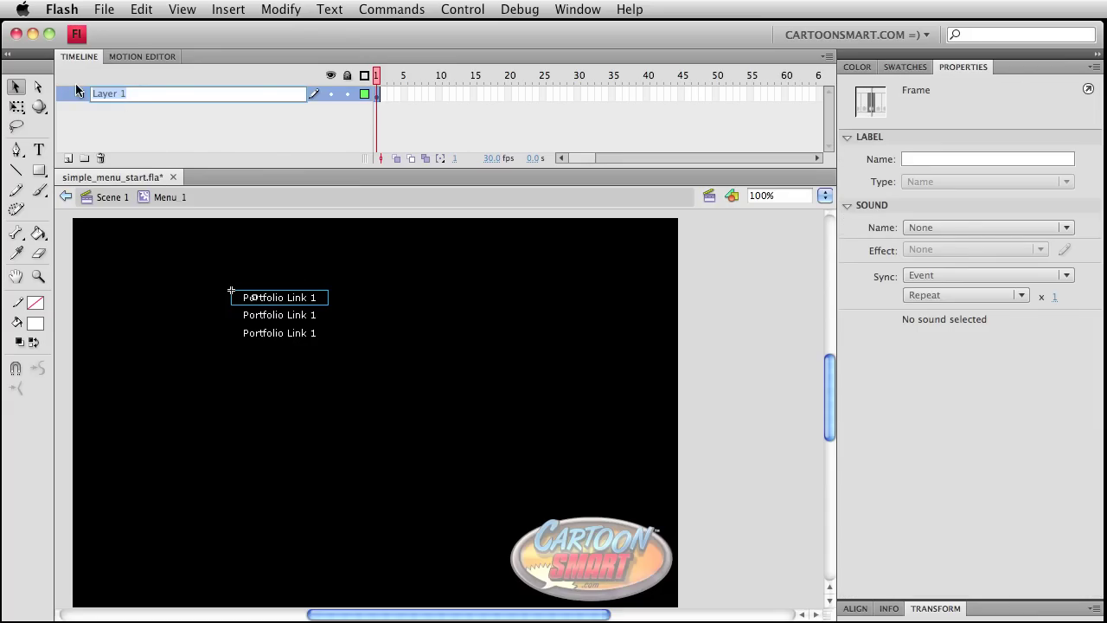
pyautogui.write('My Text')
pyautogui.press('Return')
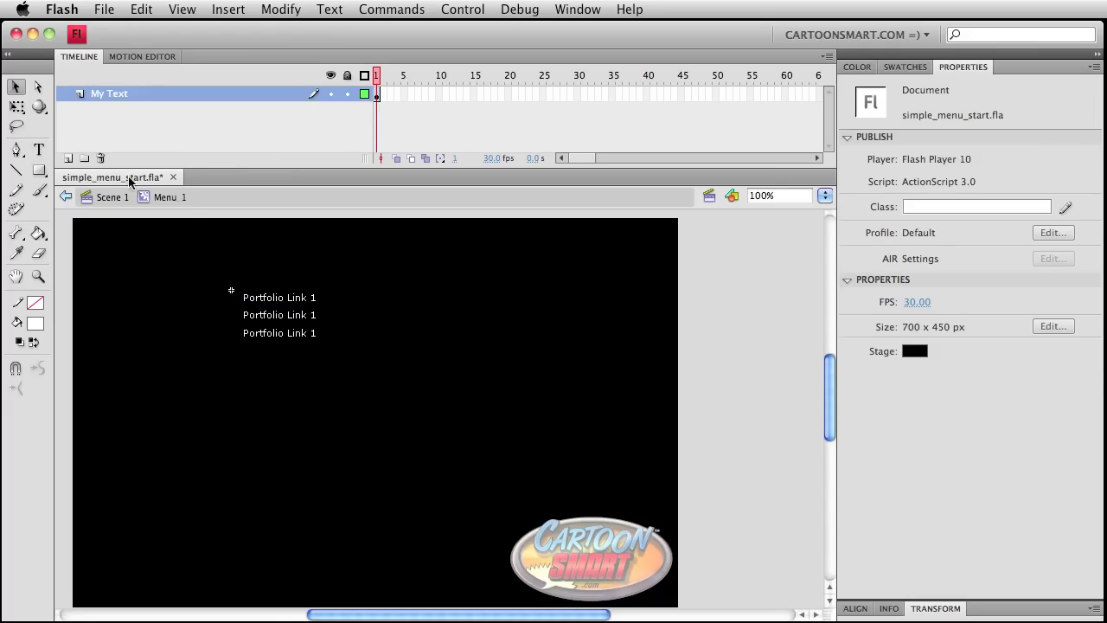
# Step: Back in Scene 1, rename Layer 2 to 'All Menu Items' and save
pyautogui.click(113, 197)
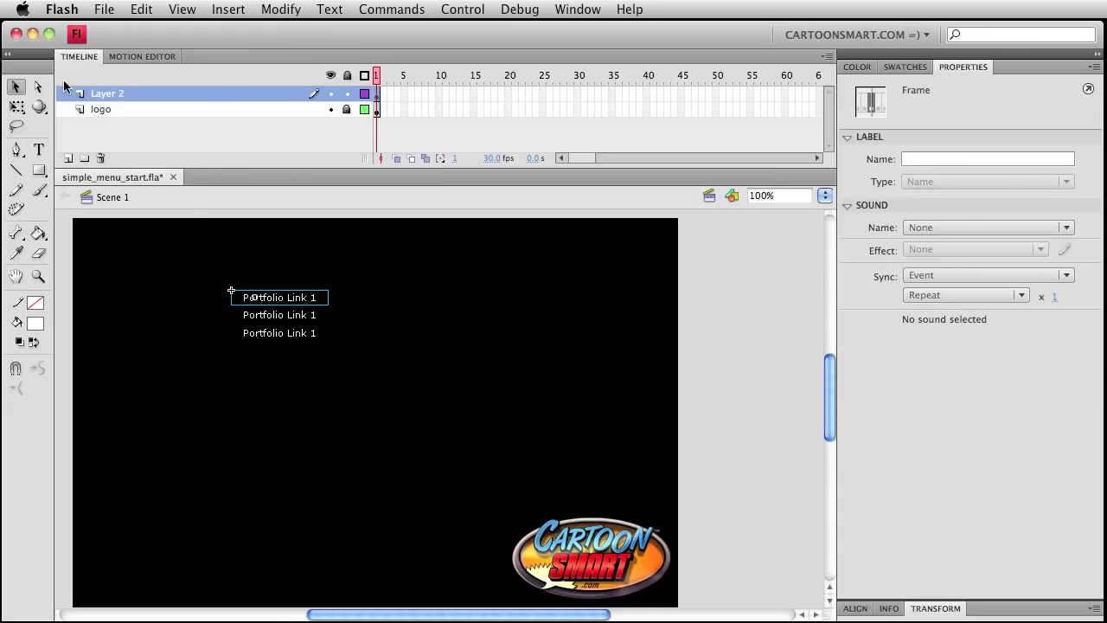
pyautogui.click(101, 110)
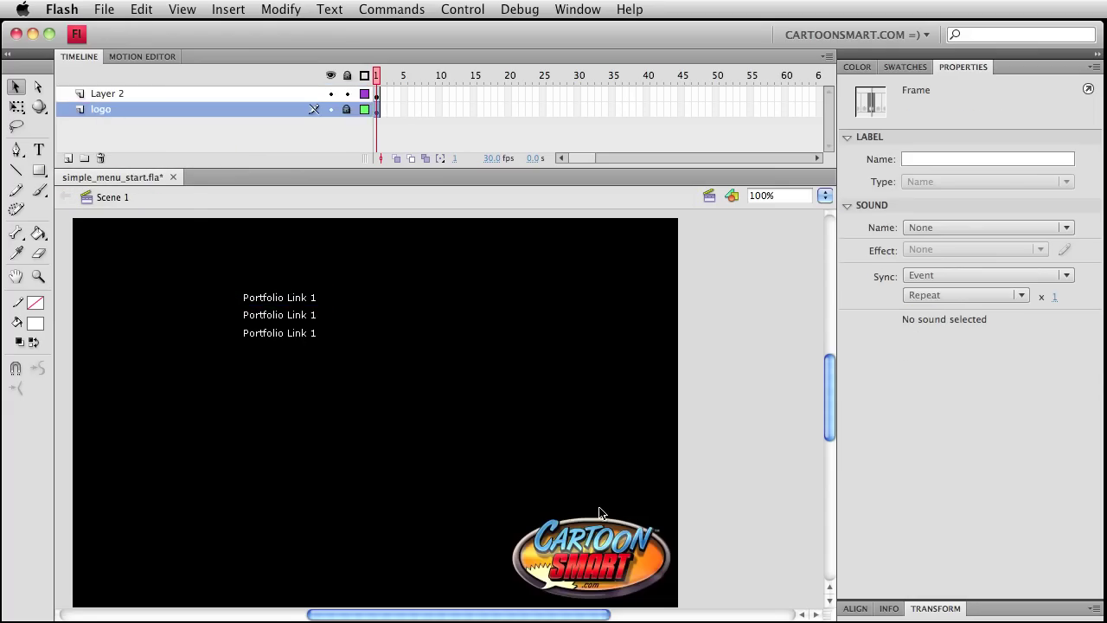
pyautogui.click(117, 95)
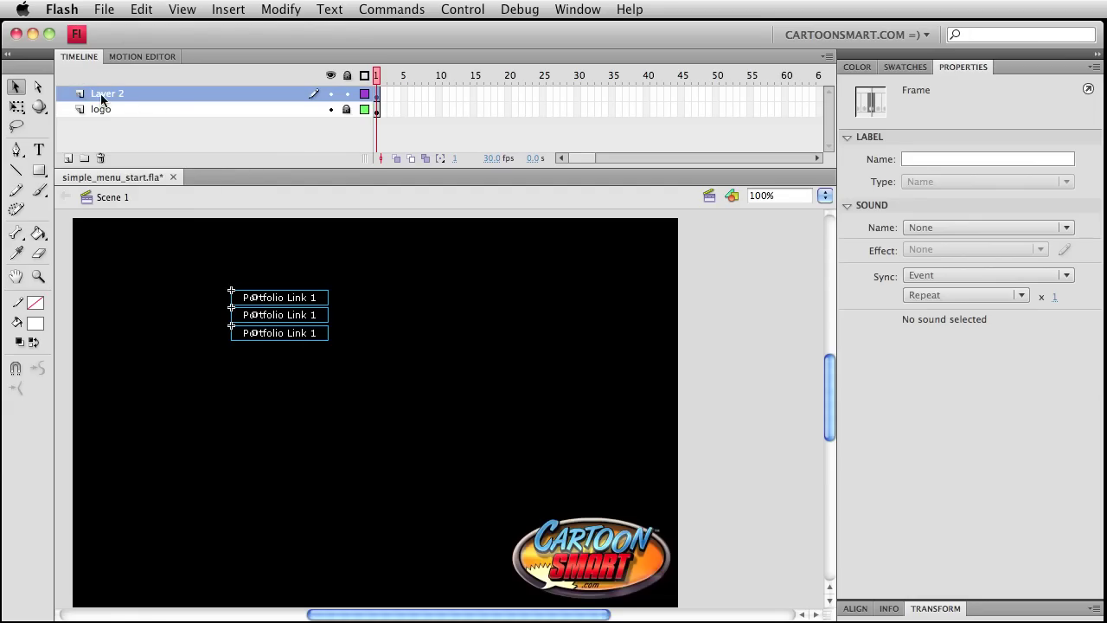
pyautogui.doubleClick(116, 92)
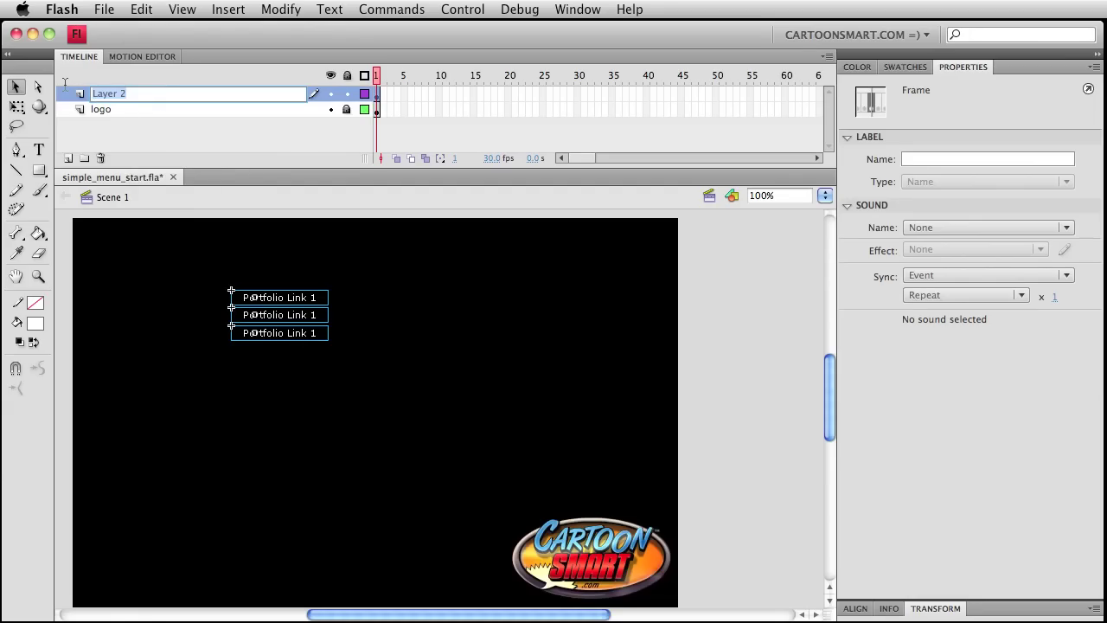
pyautogui.write('Menu')
pyautogui.press('BackSpace')
pyautogui.press('BackSpace')
pyautogui.press('BackSpace')
pyautogui.press('BackSpace')
pyautogui.write('All Menu Items')
pyautogui.press('Return')
pyautogui.press('super+s')
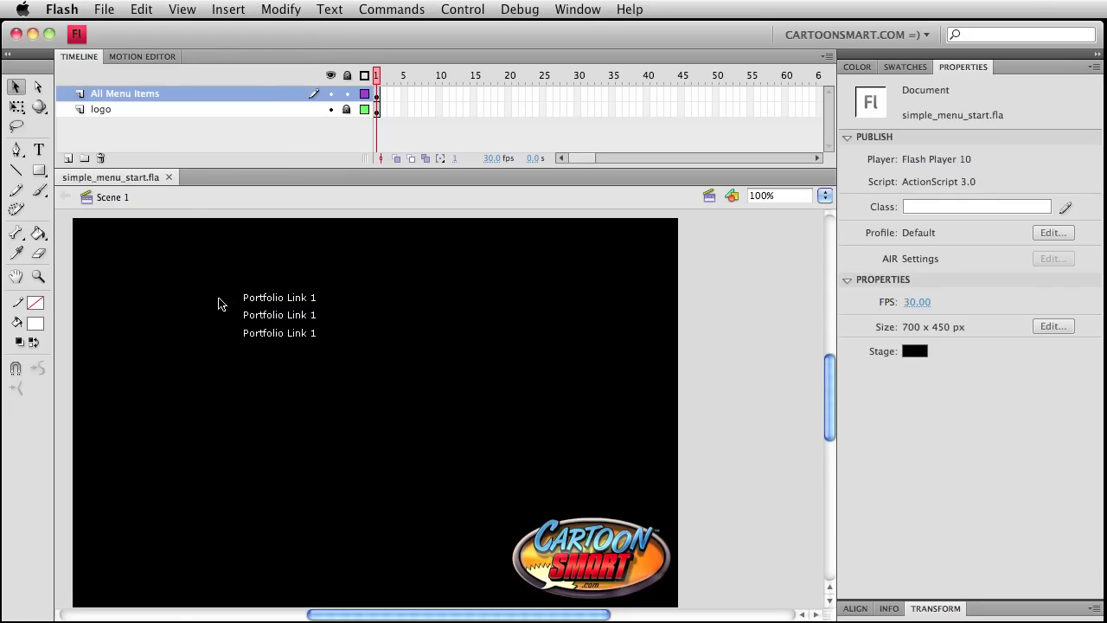
# Step: Add two new layers to Menu 1, name them 'Sound' and 'Highlight', and save
pyautogui.doubleClick(300, 299)
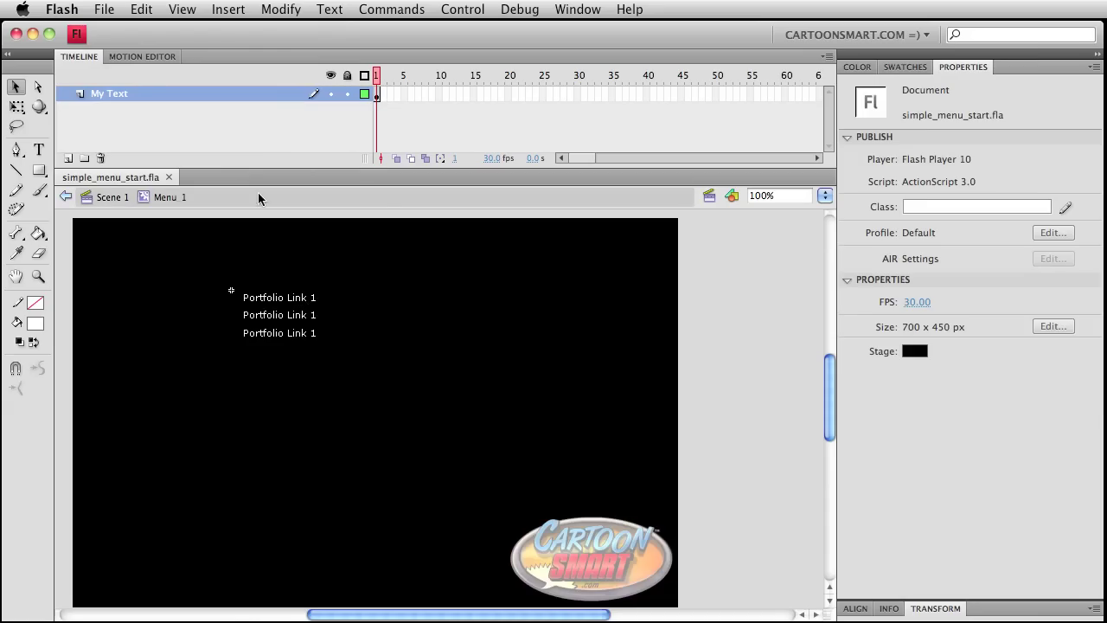
pyautogui.click(68, 158)
pyautogui.click(68, 158)
pyautogui.doubleClick(143, 98)
pyautogui.write('Sound')
pyautogui.press('Return')
pyautogui.doubleClick(122, 107)
pyautogui.write('Highlight')
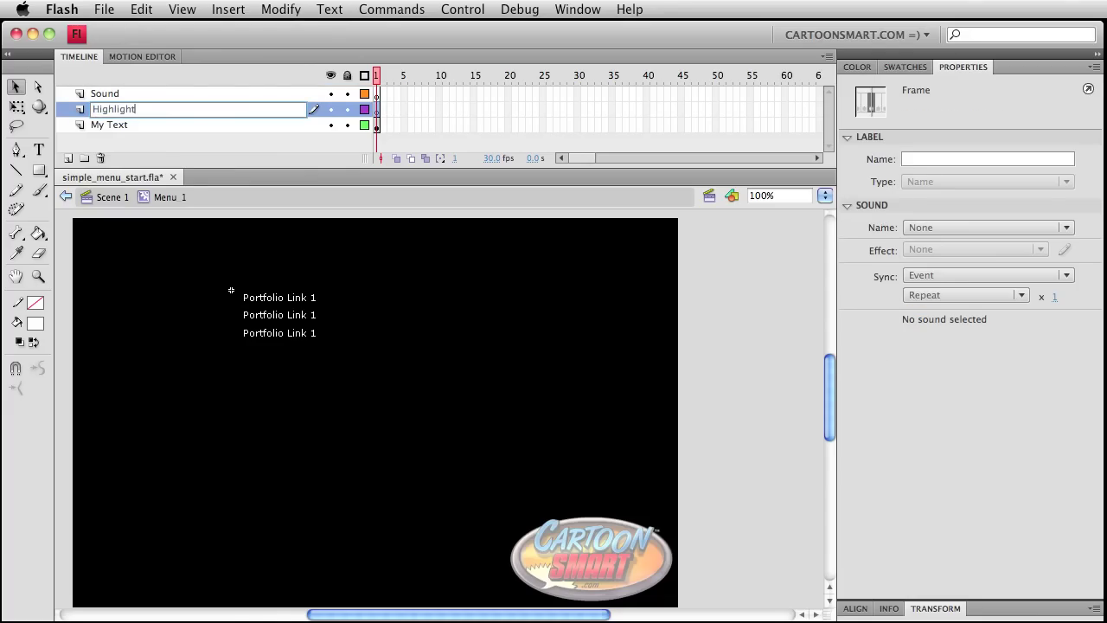
pyautogui.press('Return')
pyautogui.press('super+s')
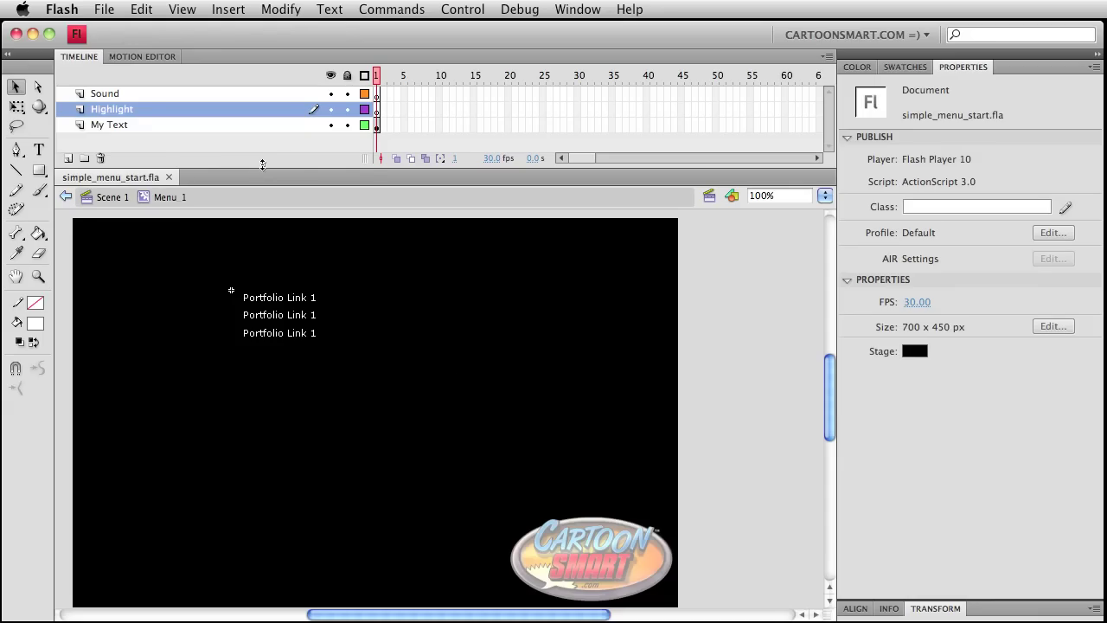
# Step: Insert frames so the Sound, Highlight and My Text layers all extend to frame 38
pyautogui.moveTo(263, 168); pyautogui.dragTo(250, 186)
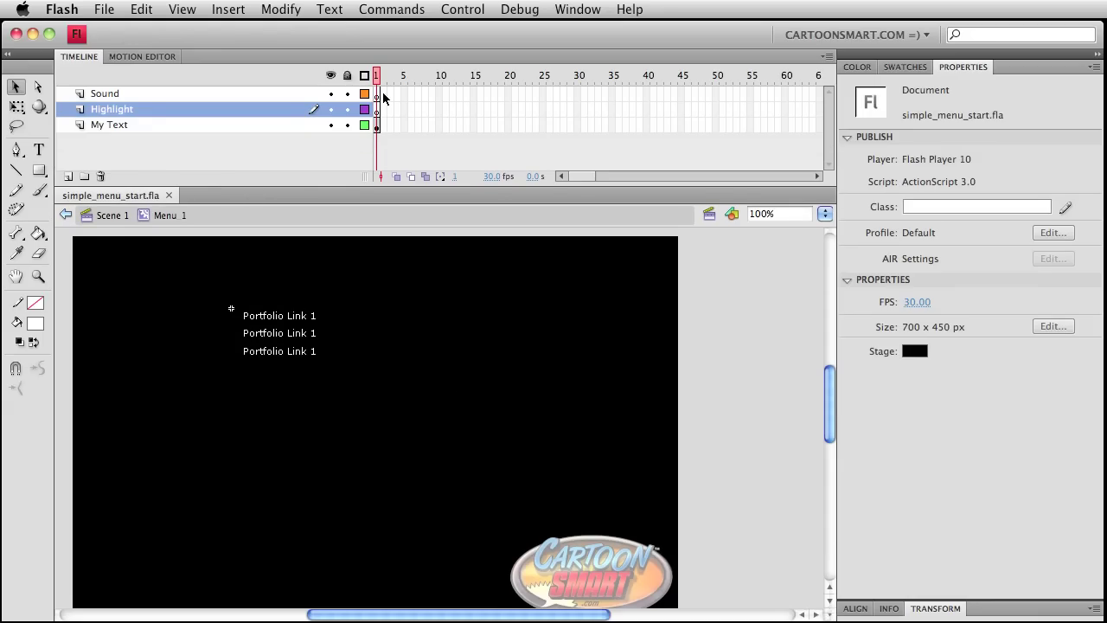
pyautogui.moveTo(382, 97); pyautogui.dragTo(442, 164)
pyautogui.press('F5')
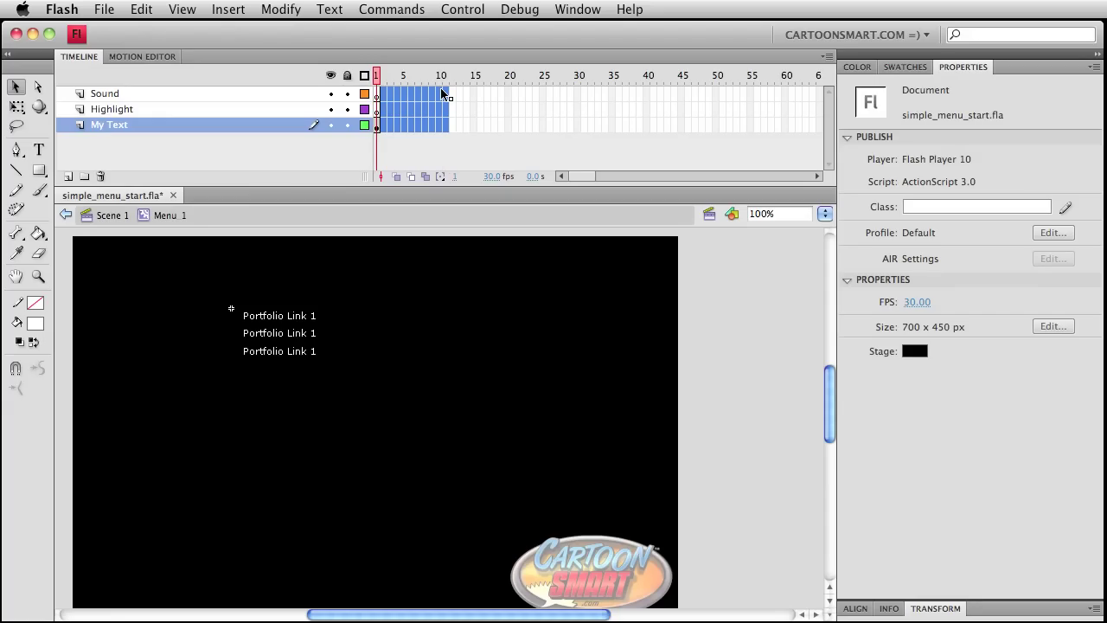
pyautogui.rightClick(424, 124)
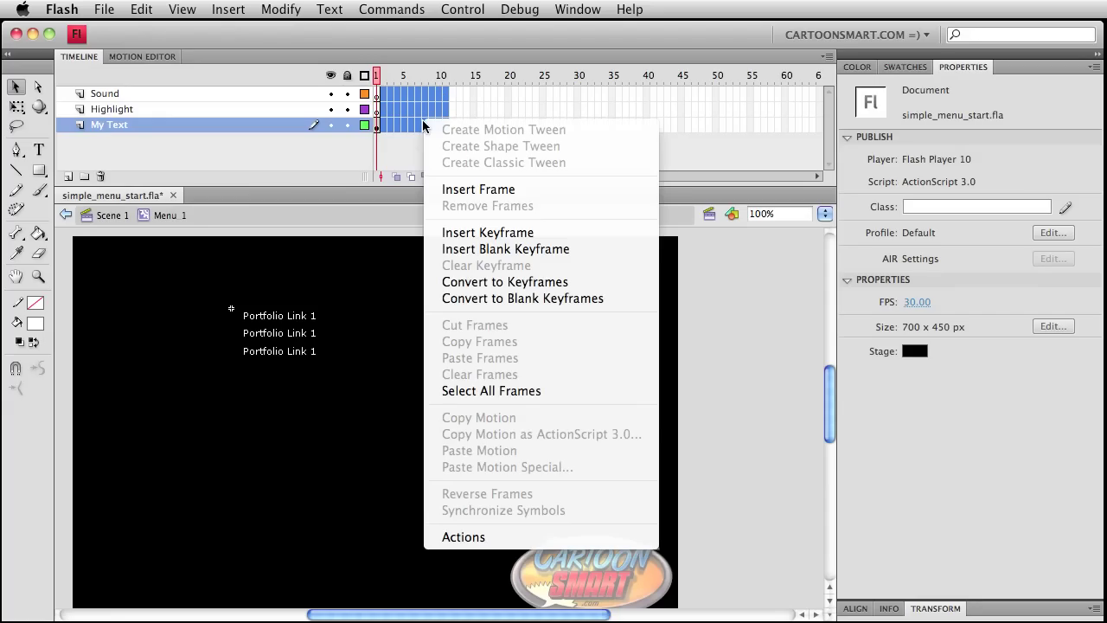
pyautogui.click(460, 189)
pyautogui.press('Return')
pyautogui.click(448, 78)
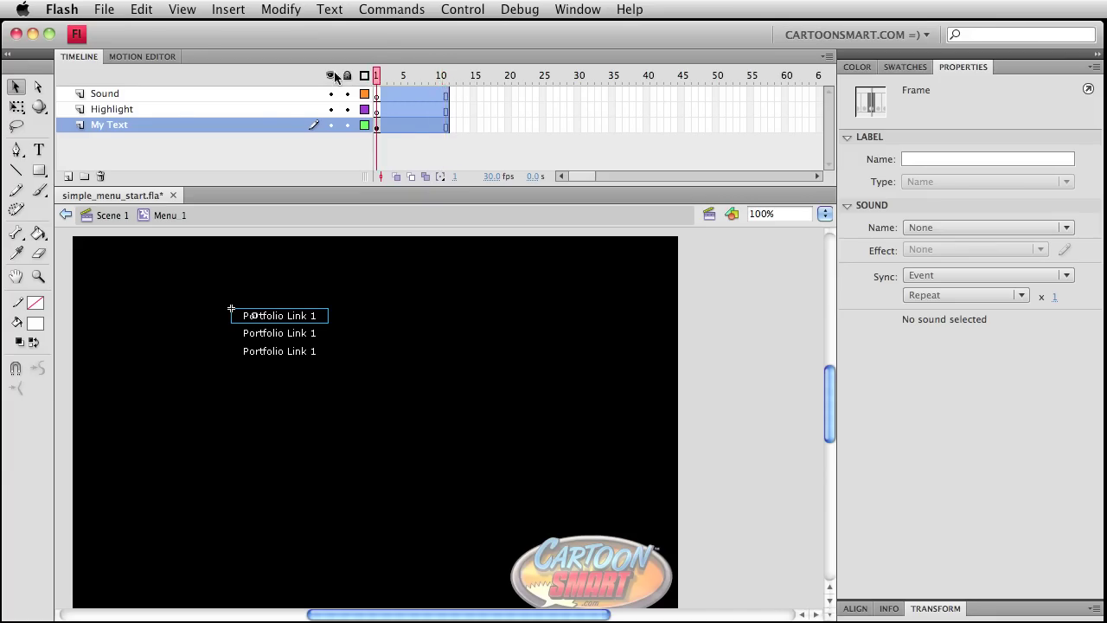
pyautogui.click(448, 78)
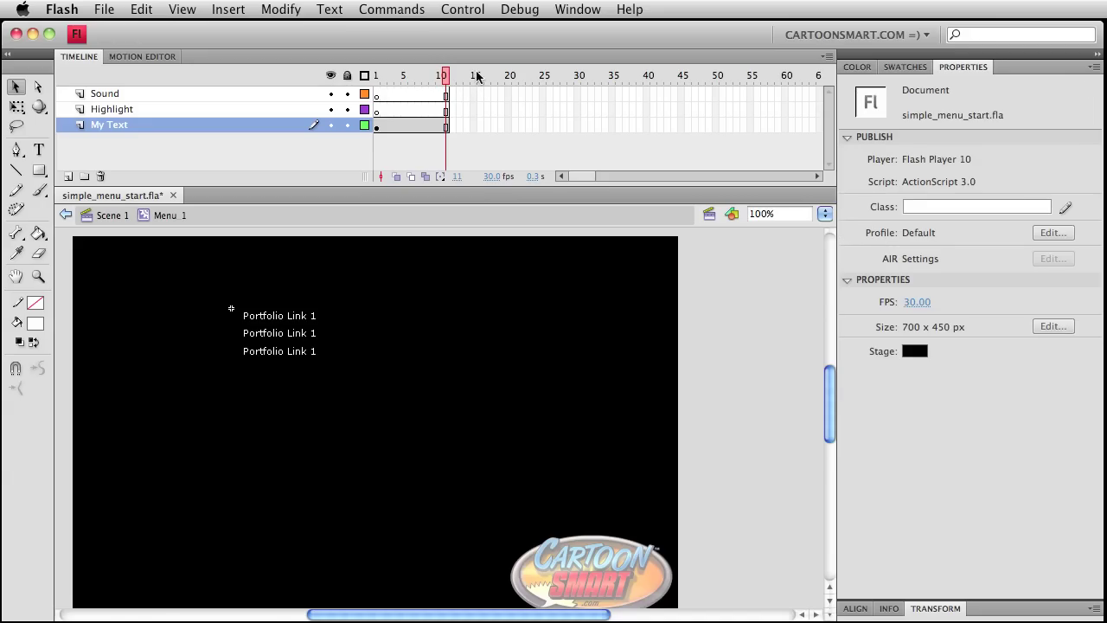
pyautogui.moveTo(494, 102); pyautogui.dragTo(633, 151)
pyautogui.press('Return')
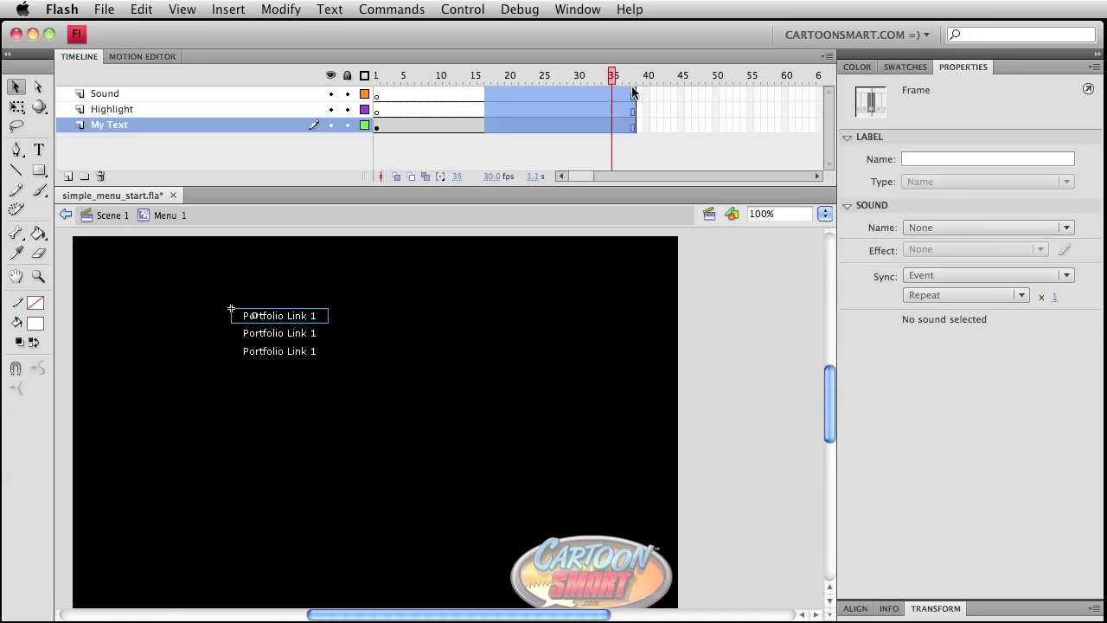
pyautogui.click(390, 137)
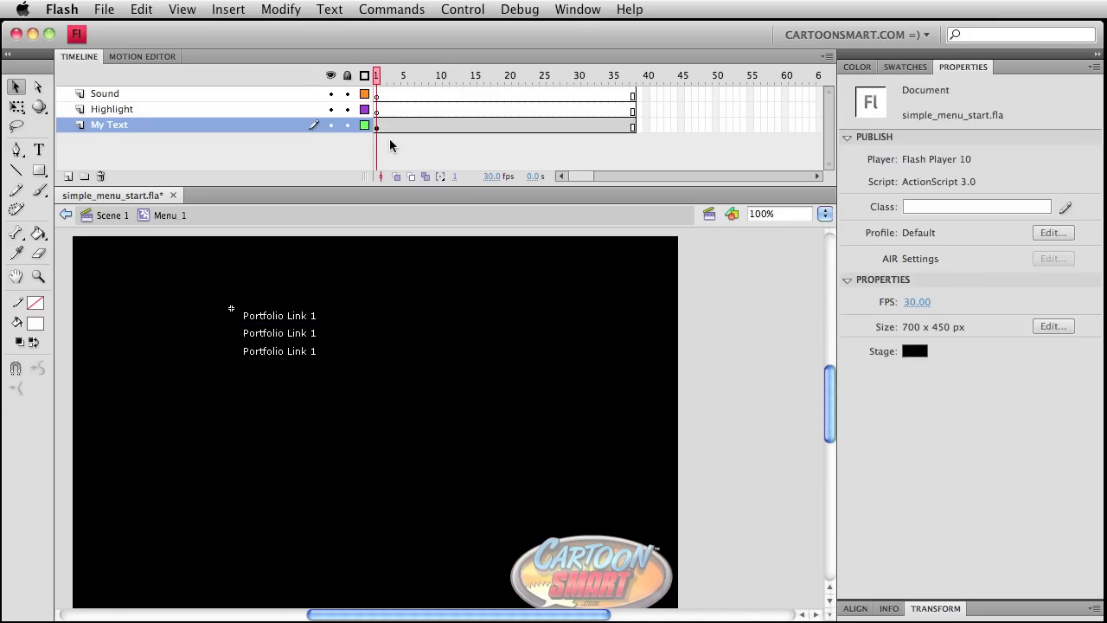
pyautogui.click(377, 95)
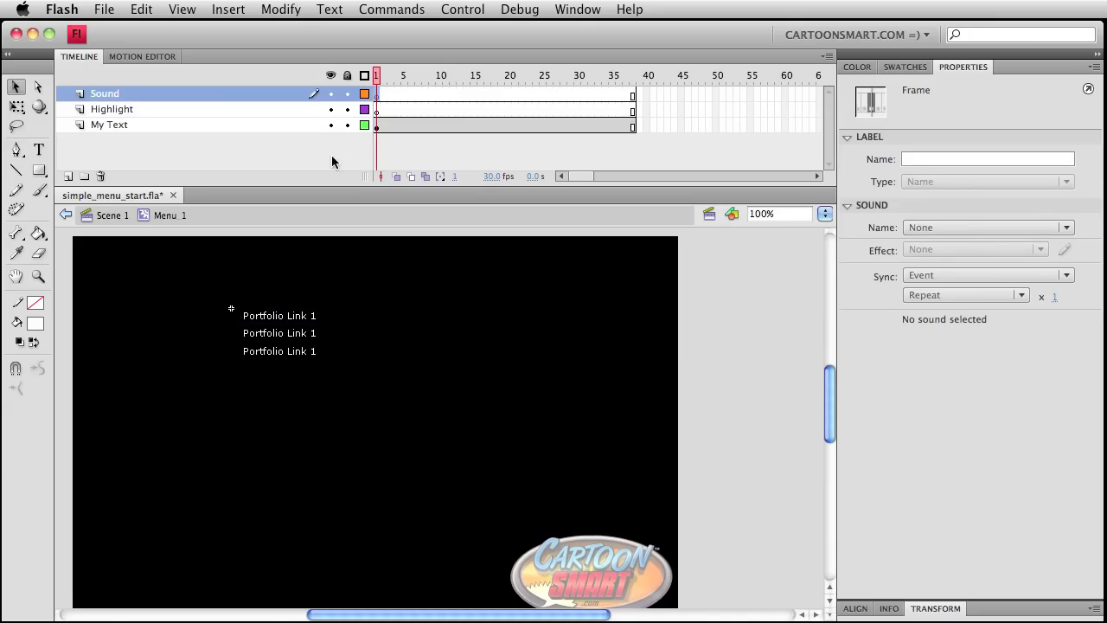
# Step: Add a top layer named 'Actionsscript' in Menu 1 and save
pyautogui.click(70, 175)
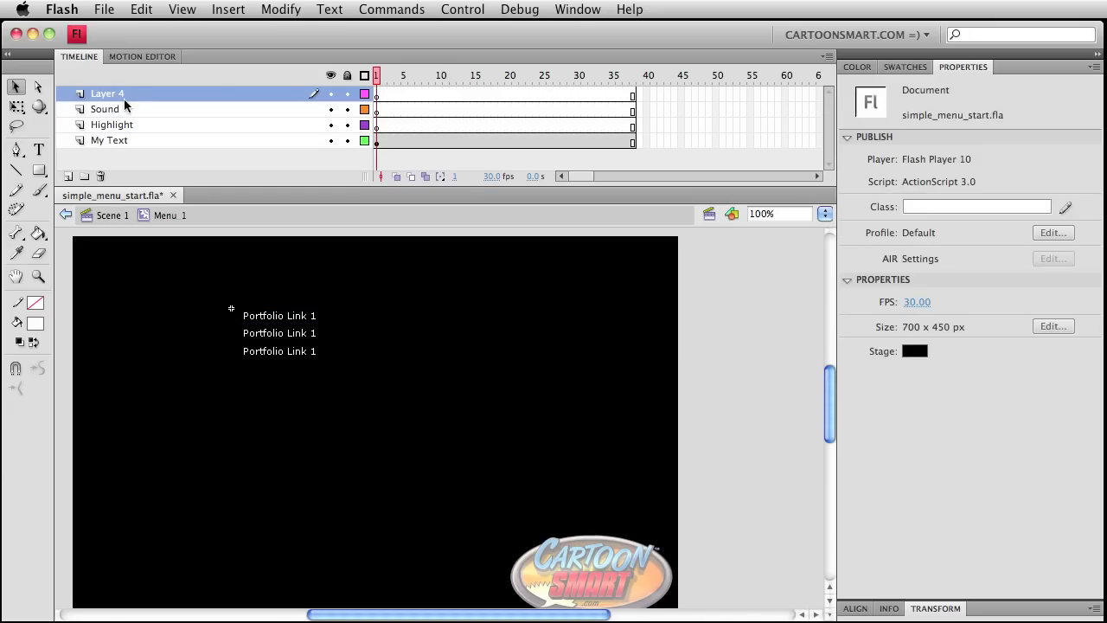
pyautogui.click(128, 93)
pyautogui.doubleClick(128, 94)
pyautogui.write('Actionsscript')
pyautogui.press('Return')
pyautogui.press('super+s')
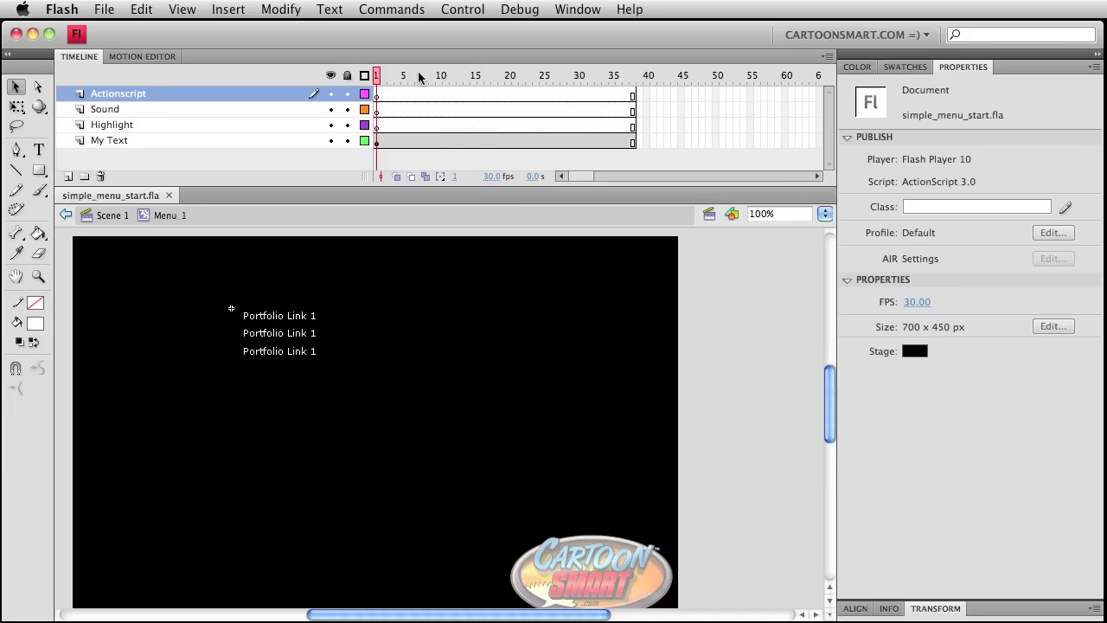
# Step: Select frame 1 of the Actionscript layer and bring up the Actions panel, moved aside
pyautogui.click(389, 75)
pyautogui.moveTo(390, 75)
pyautogui.mouseDown()
pyautogui.moveTo(568, 75)
pyautogui.moveTo(378, 75)
pyautogui.mouseUp()
pyautogui.click(377, 92)
pyautogui.click(578, 9)
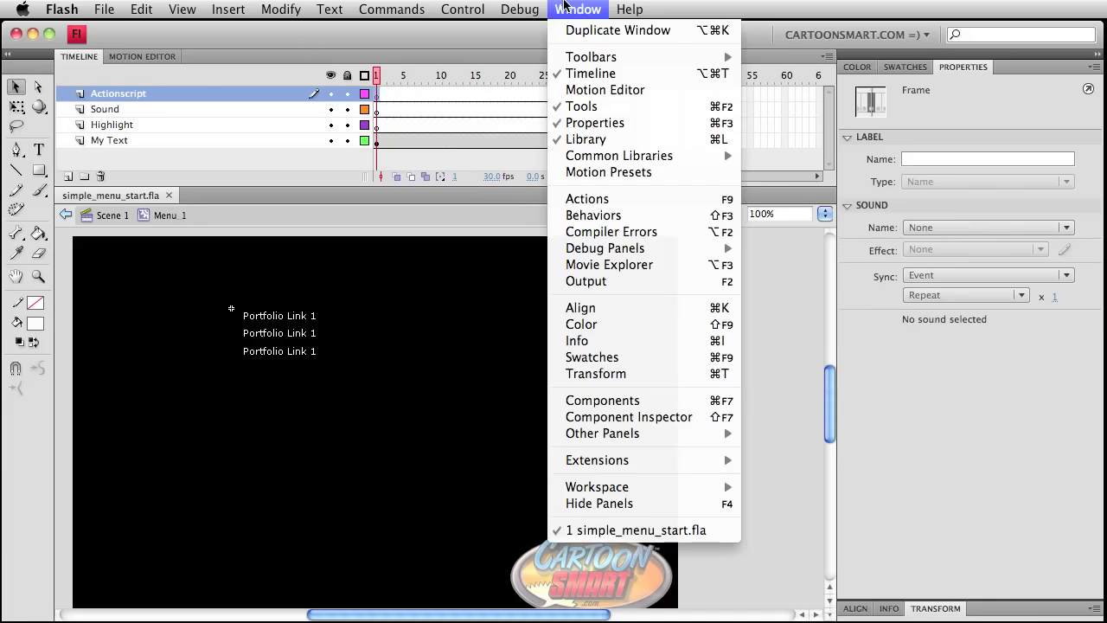
pyautogui.click(611, 198)
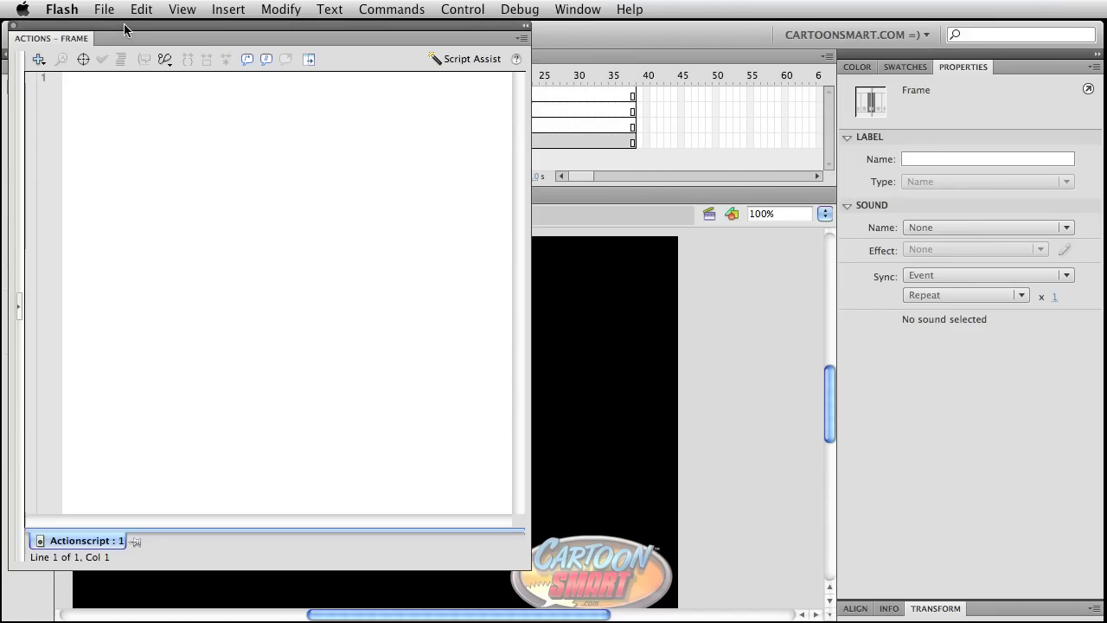
pyautogui.moveTo(124, 23); pyautogui.dragTo(497, 266)
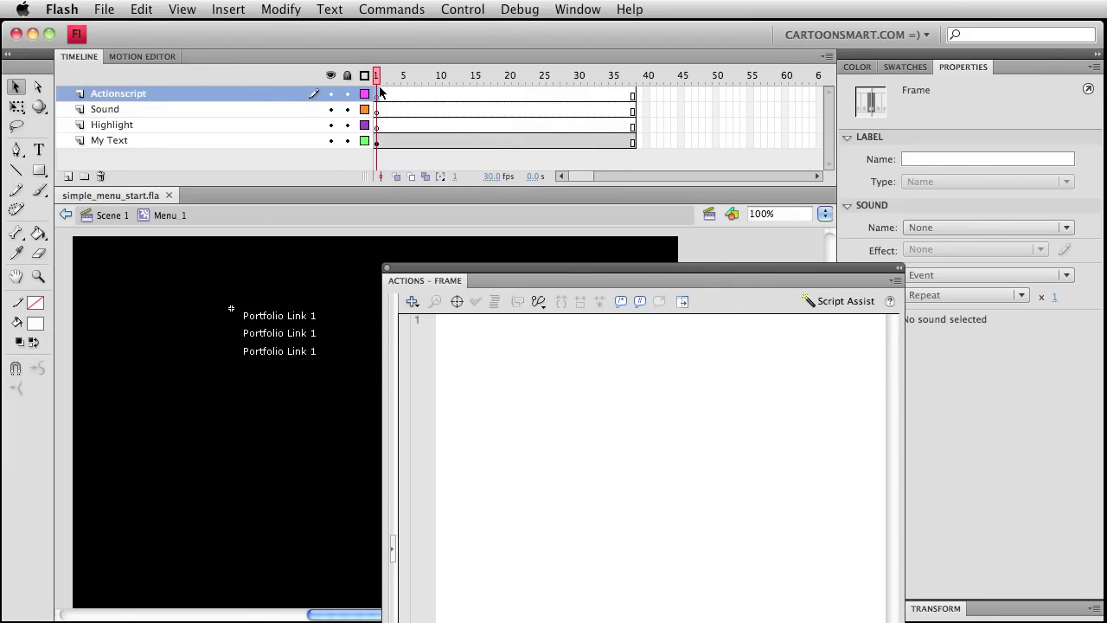
# Step: Enter 'stop();' as the script on Actionscript frame 1 and save
pyautogui.click(285, 317)
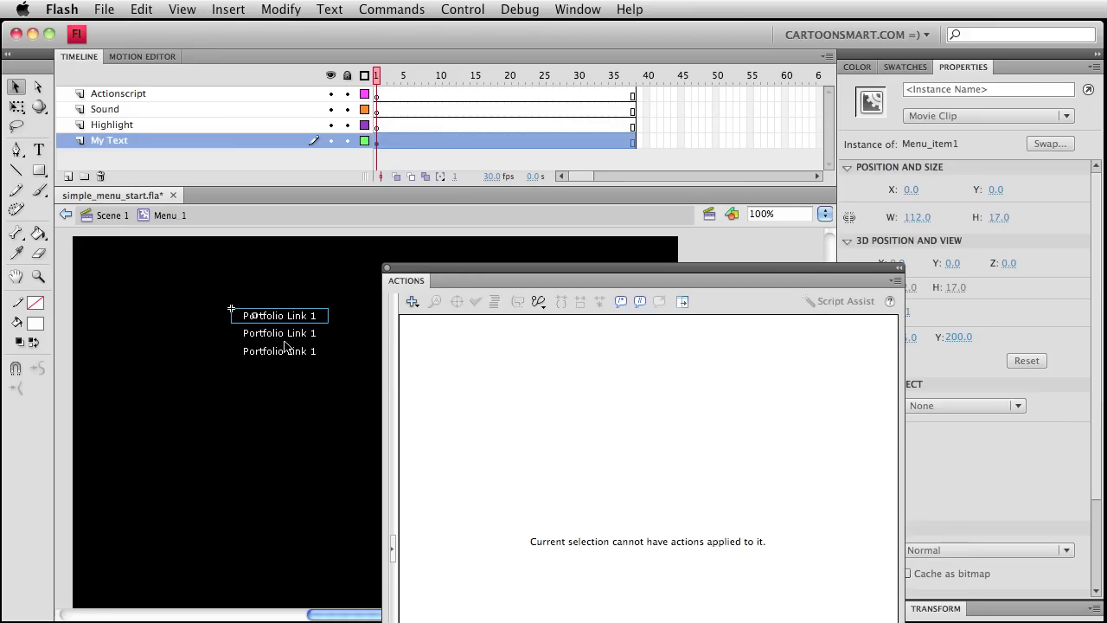
pyautogui.click(286, 343)
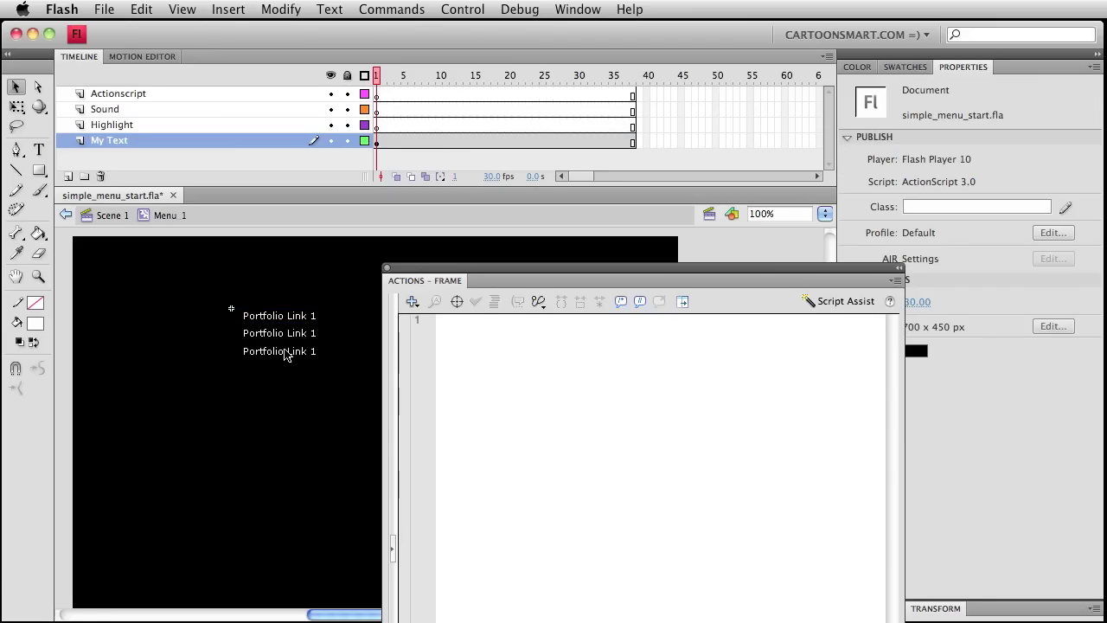
pyautogui.click(377, 96)
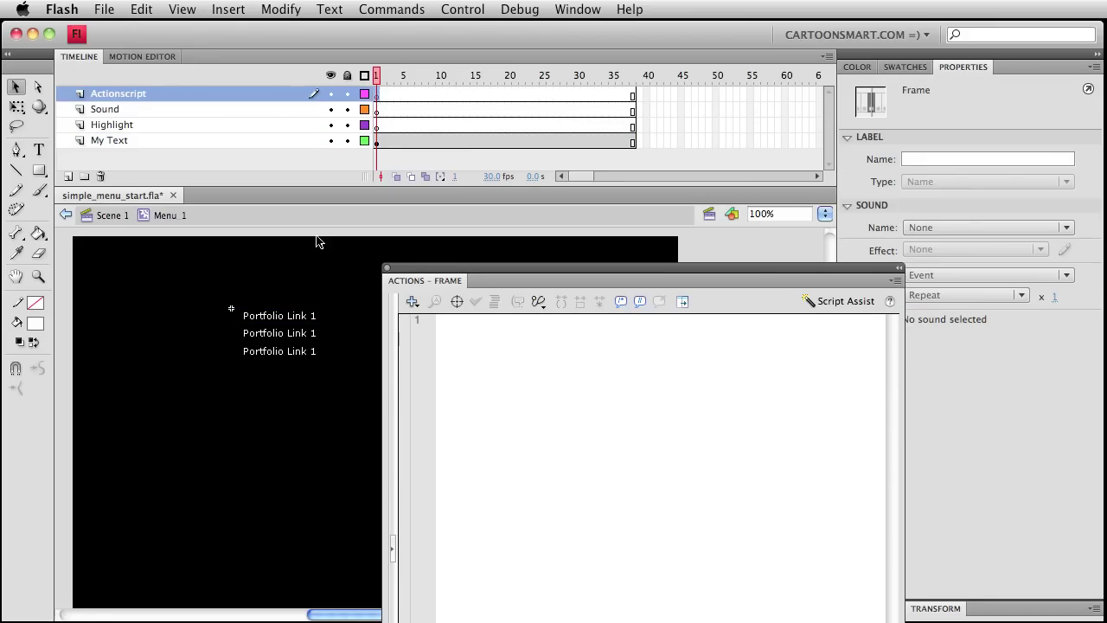
pyautogui.click(473, 342)
pyautogui.write('stop();;')
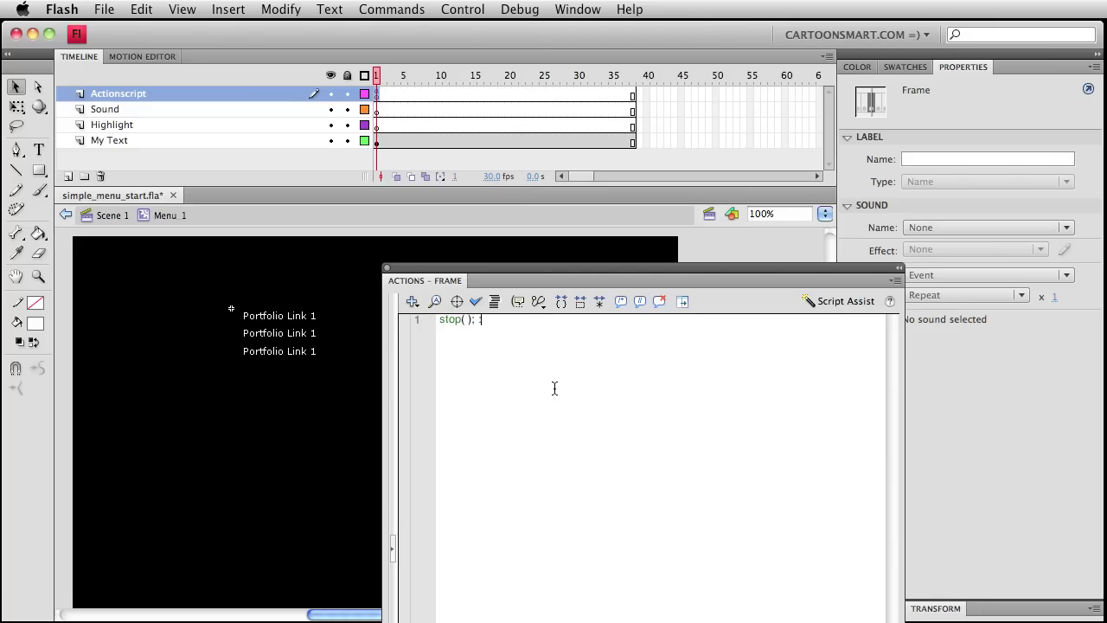
pyautogui.press('BackSpace')
pyautogui.press('super+s')
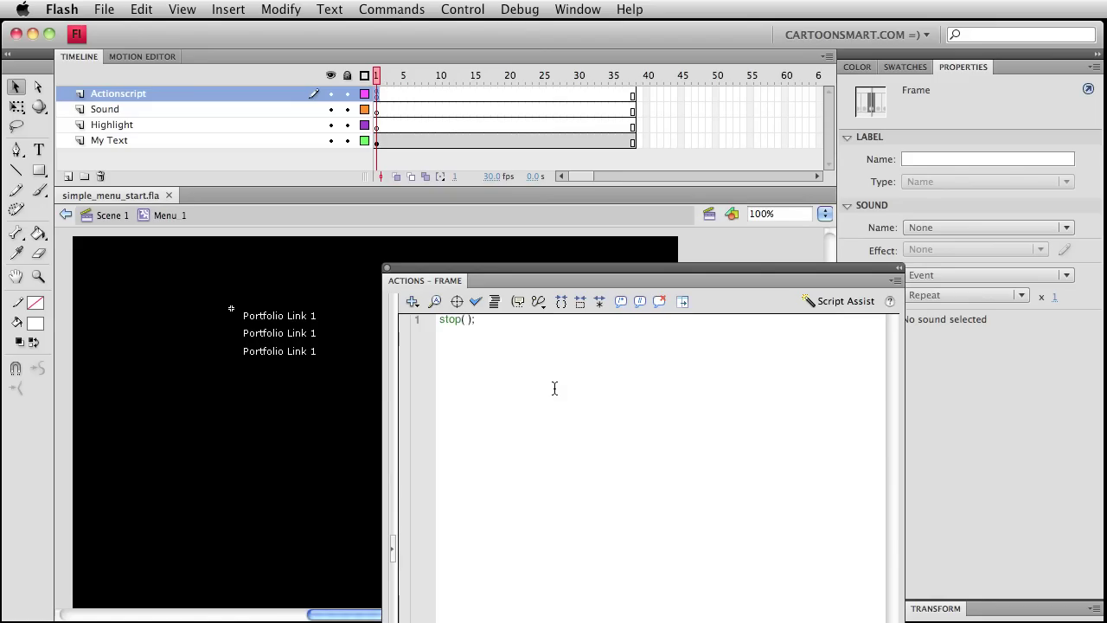
pyautogui.click(388, 267)
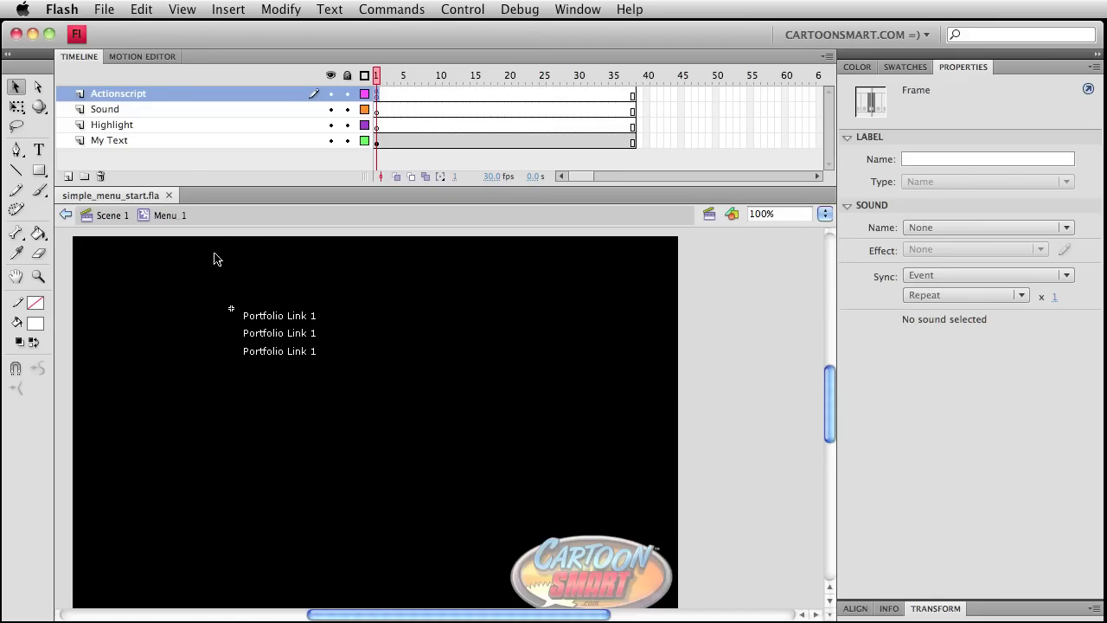
pyautogui.click(111, 216)
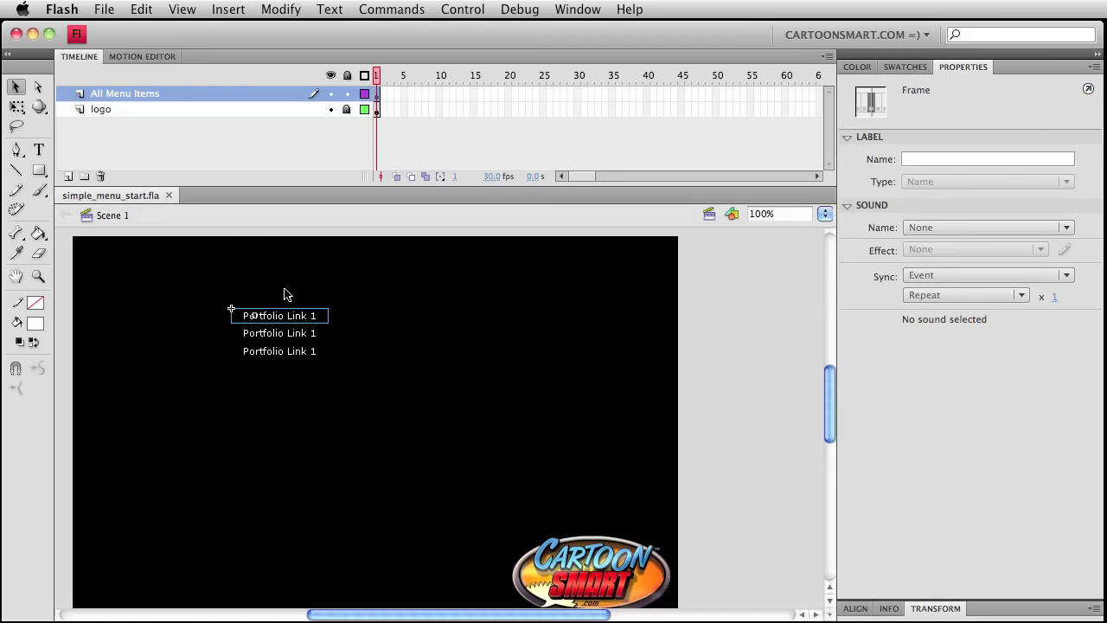
pyautogui.click(456, 6)
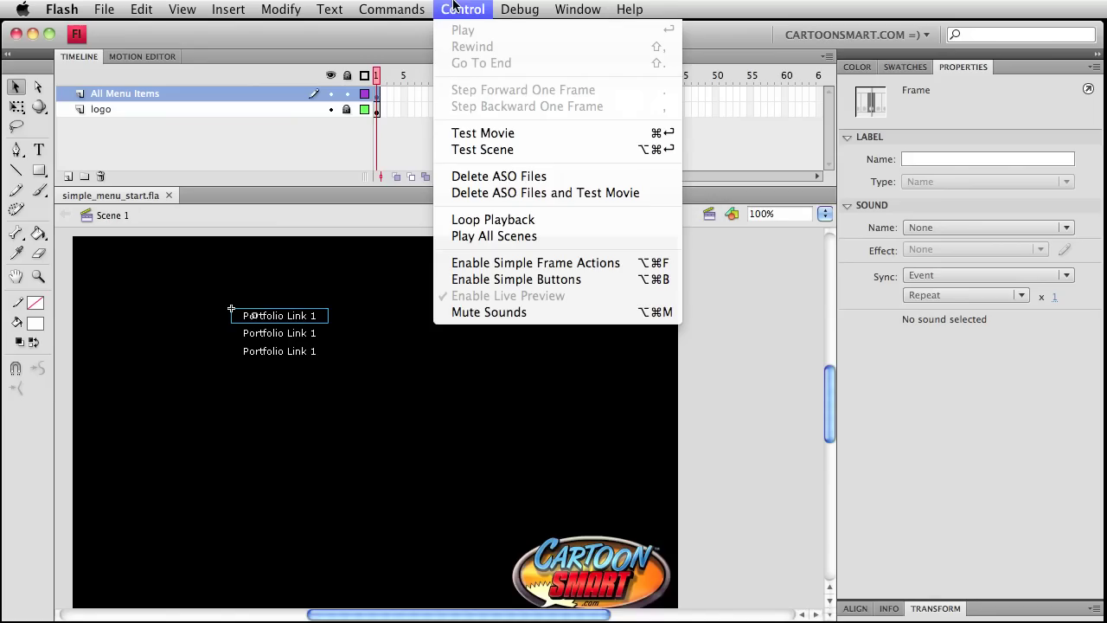
pyautogui.click(461, 132)
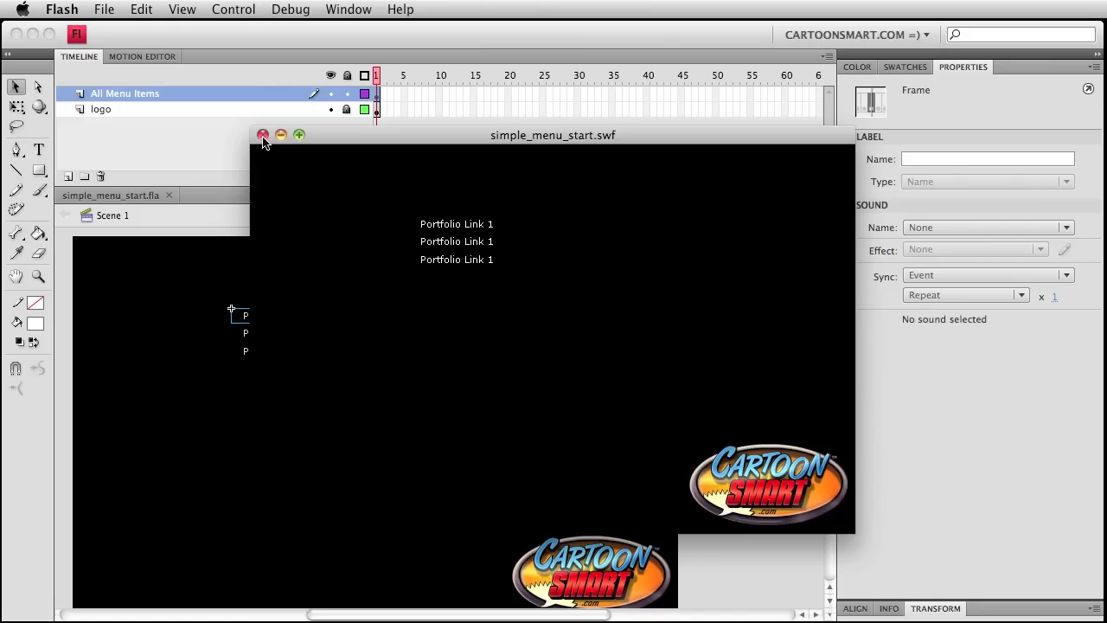
pyautogui.click(263, 135)
pyautogui.click(265, 323)
pyautogui.click(276, 319)
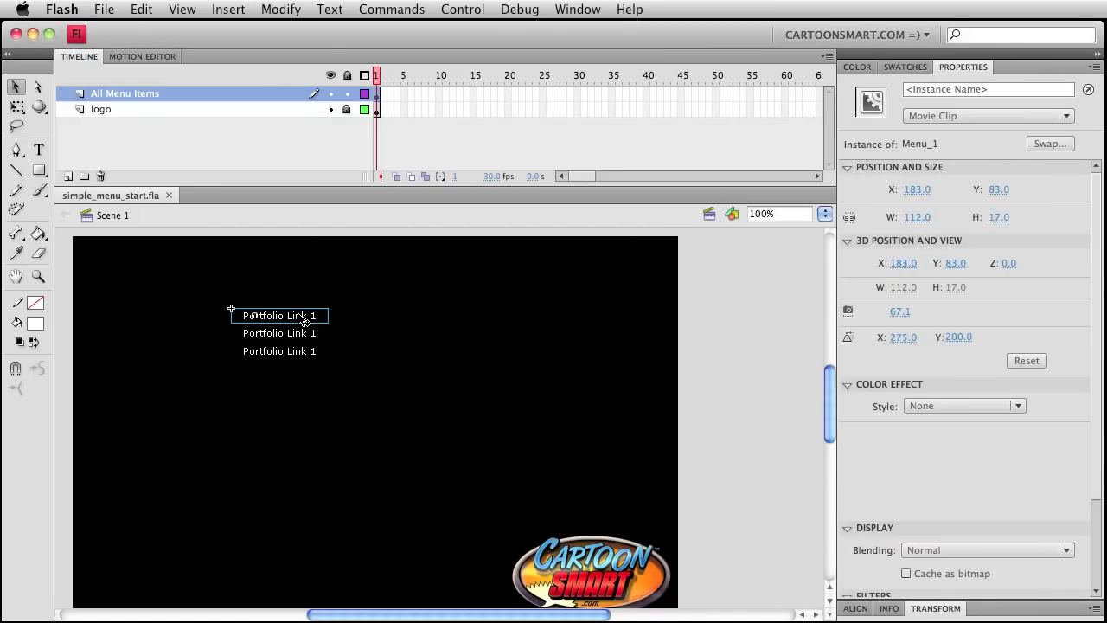
pyautogui.doubleClick(301, 319)
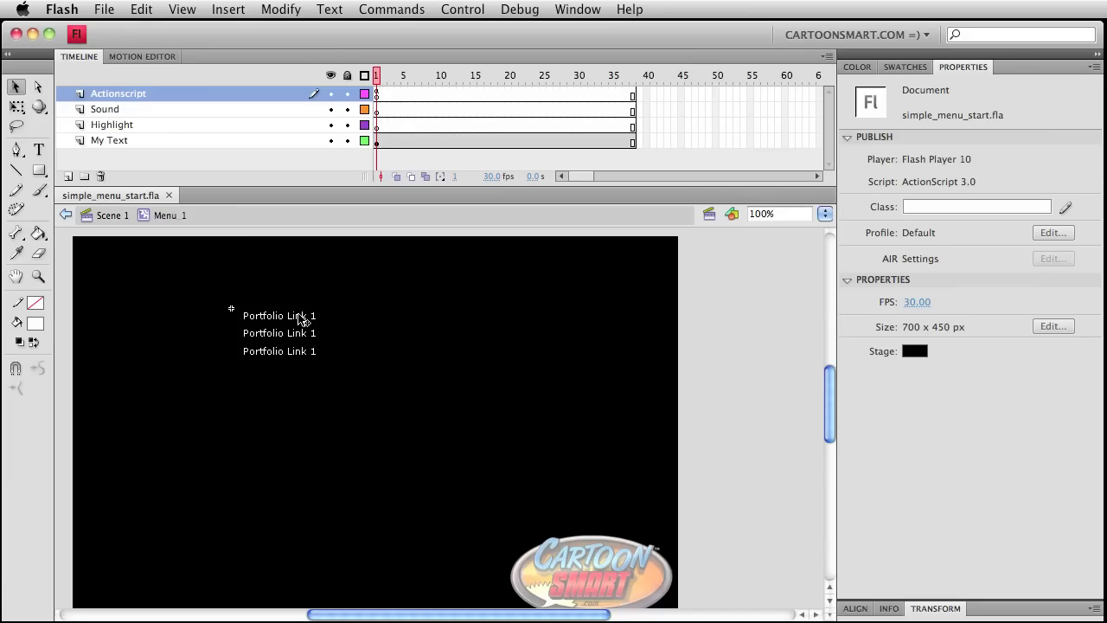
# Step: Insert a keyframe at frame 2 of My Text, nudge its Portfolio Link 1 clip, and save
pyautogui.click(380, 138)
pyautogui.press('F6')
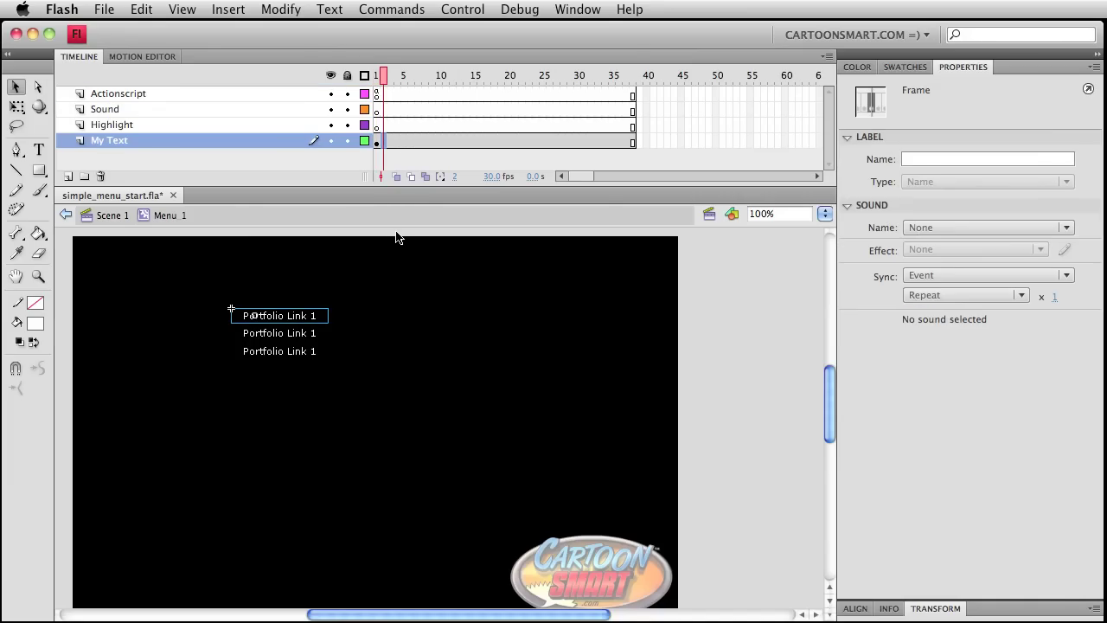
pyautogui.rightClick(382, 142)
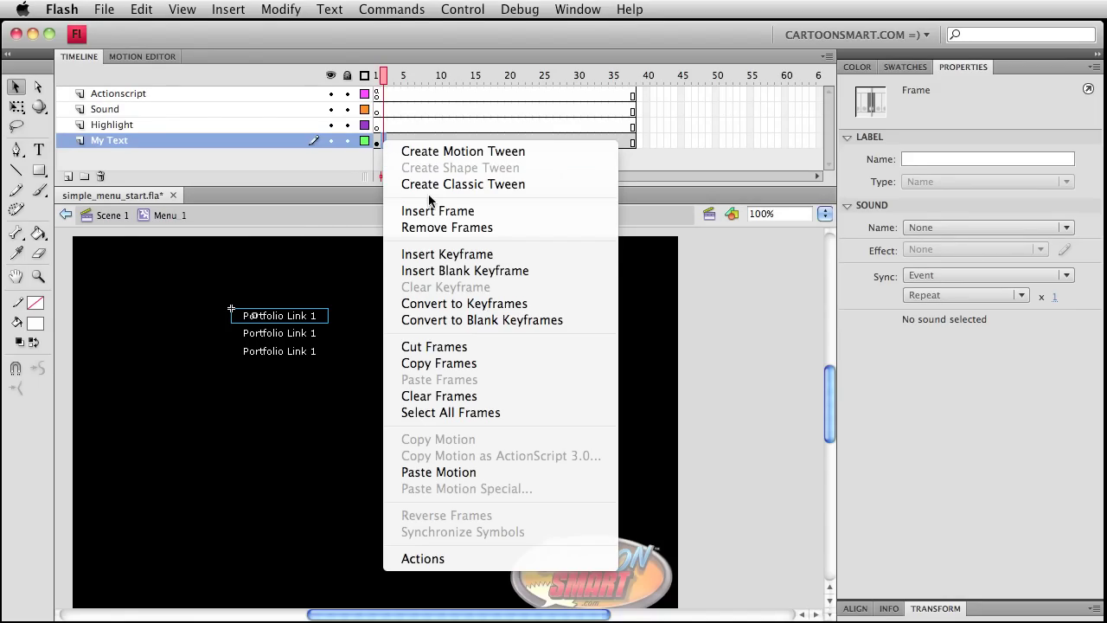
pyautogui.click(443, 253)
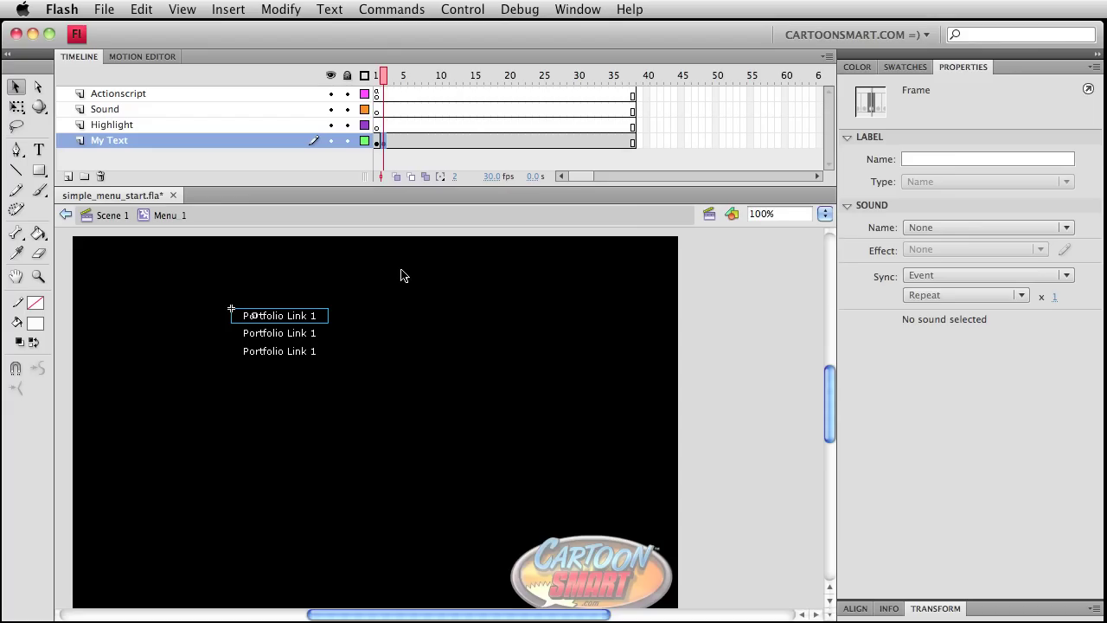
pyautogui.click(397, 297)
pyautogui.click(306, 320)
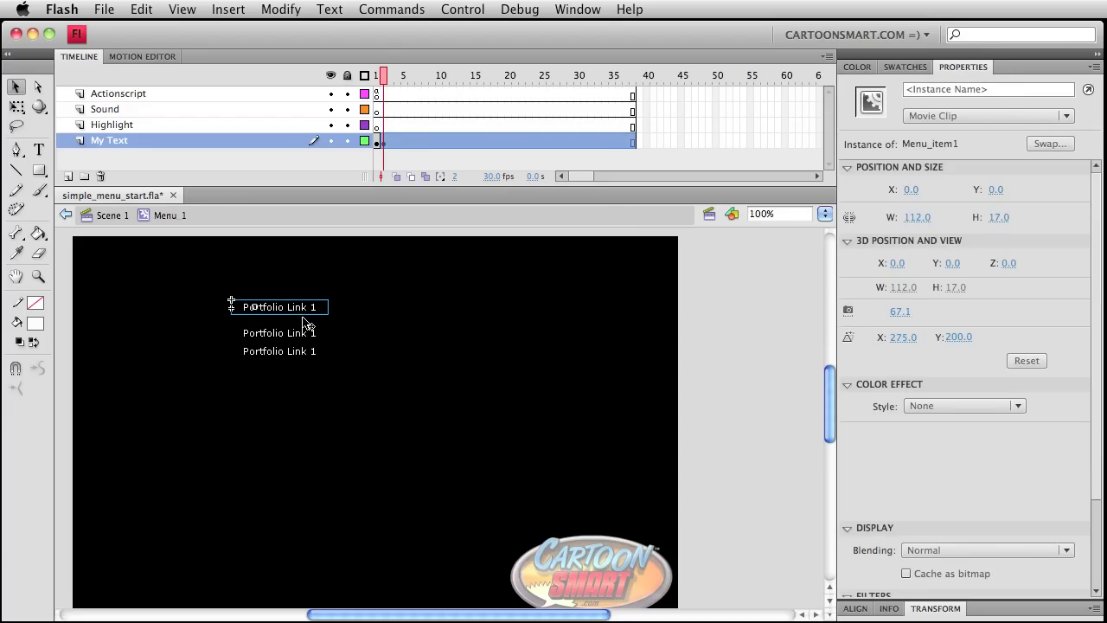
pyautogui.hotkey('shift', 'Down')
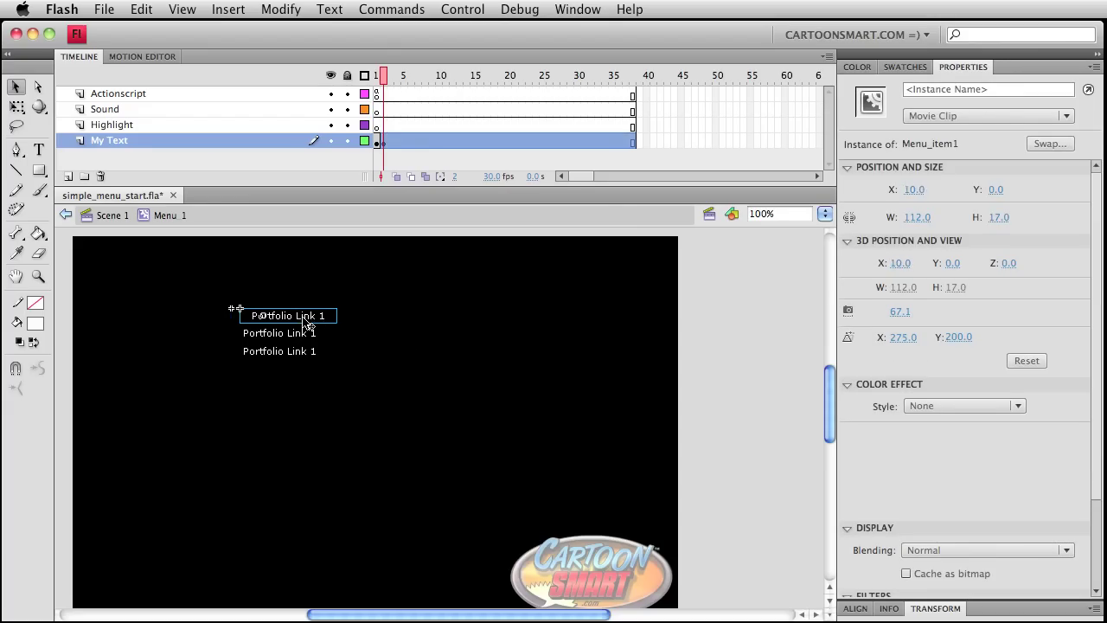
pyautogui.press('super+s')
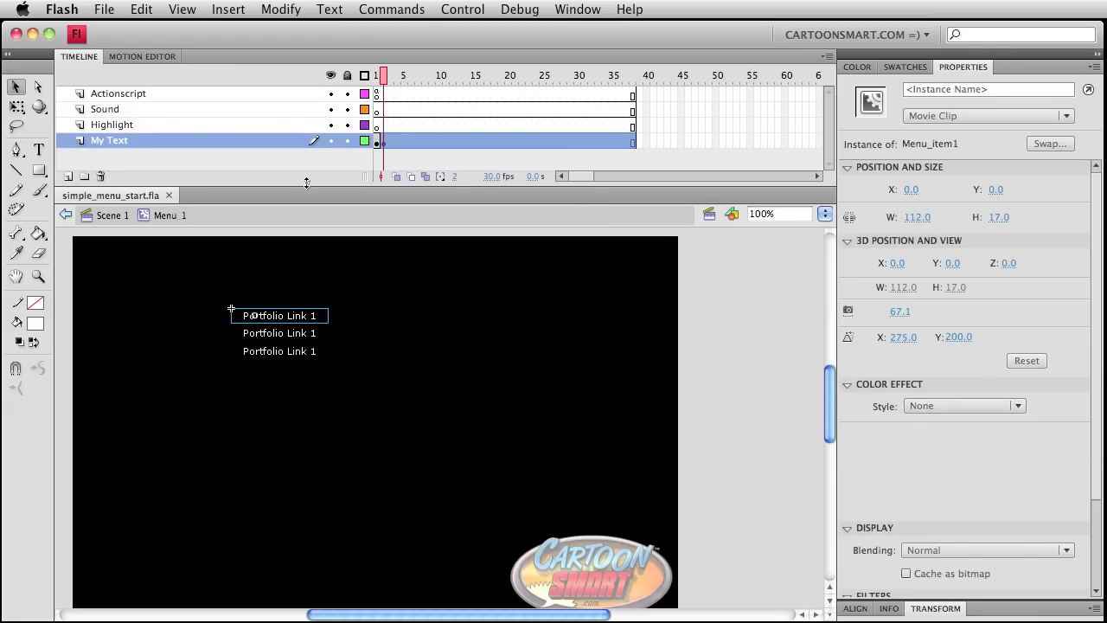
# Step: Drag the Highlight layer beneath My Text, then select Highlight frame 1
pyautogui.click(124, 125)
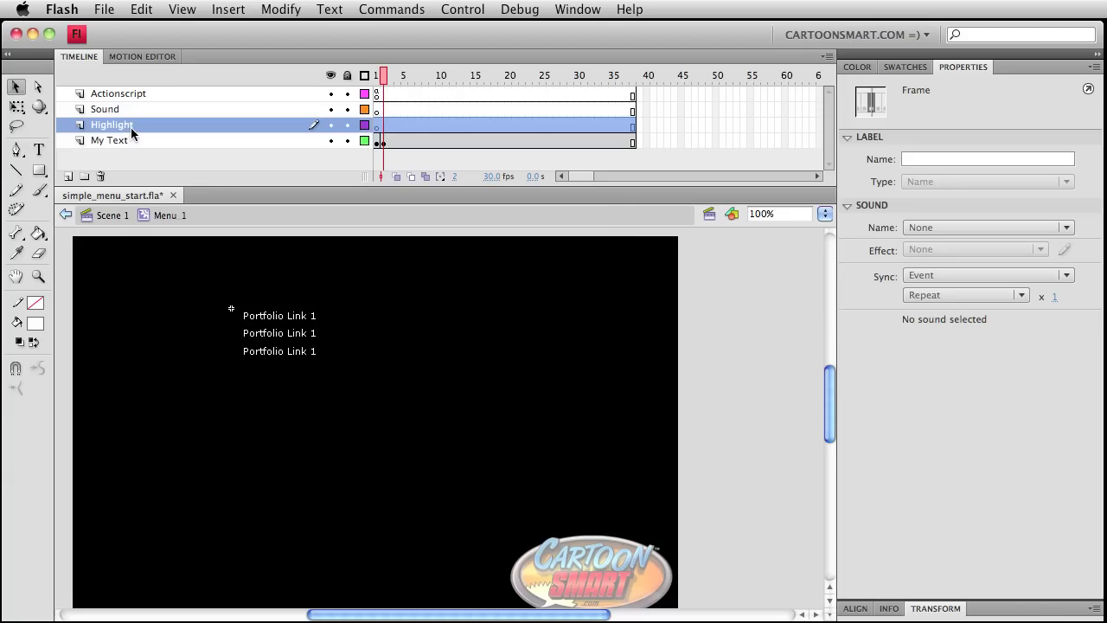
pyautogui.moveTo(130, 127); pyautogui.dragTo(131, 152)
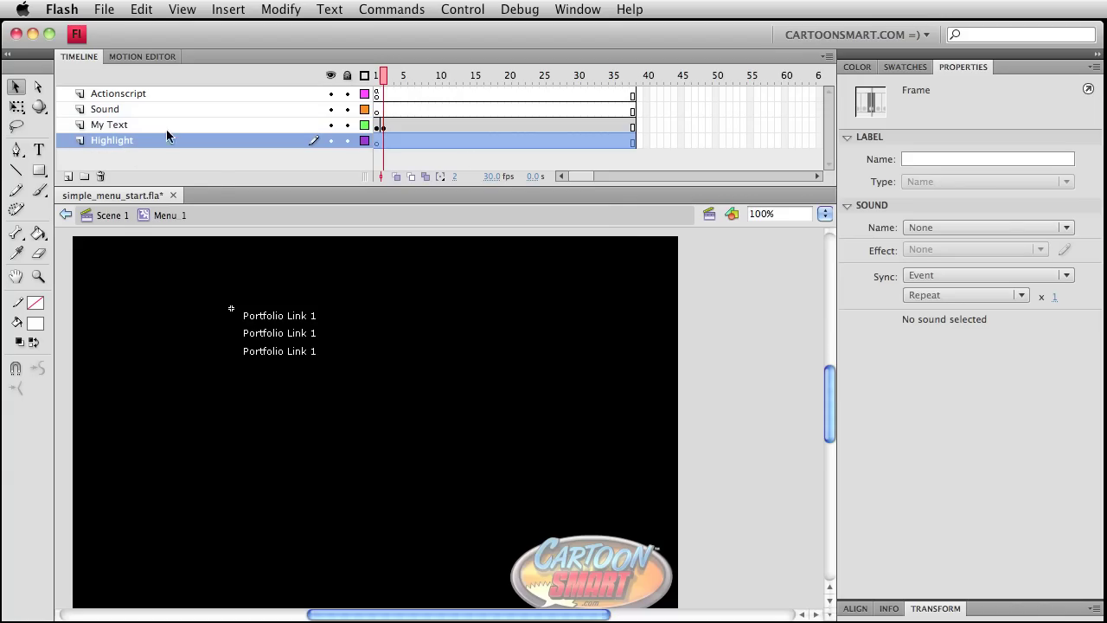
pyautogui.click(383, 124)
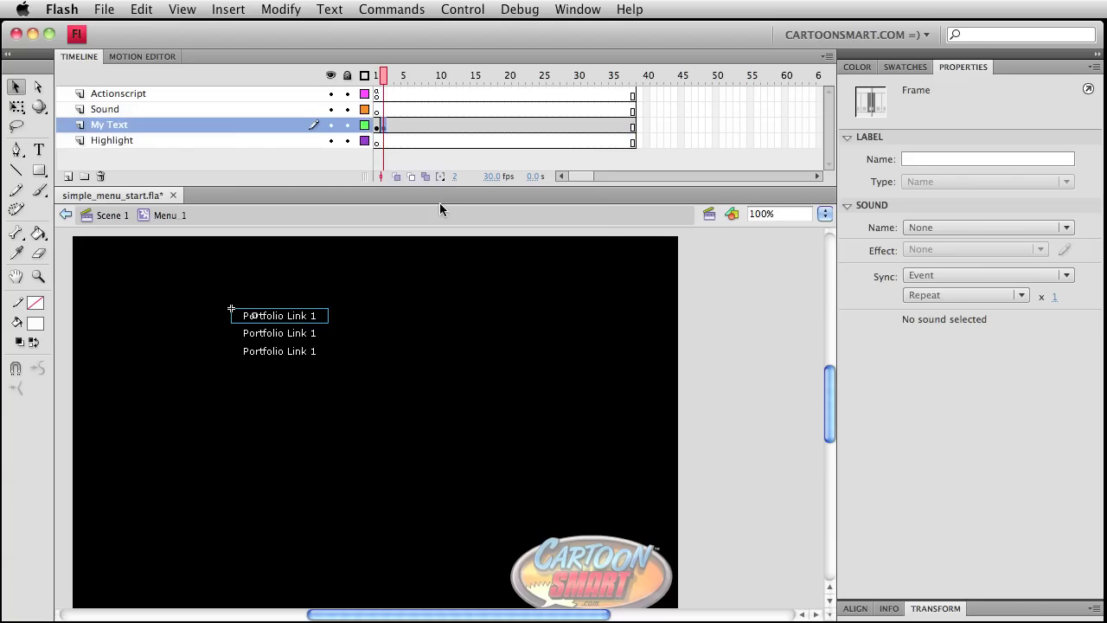
pyautogui.click(212, 129)
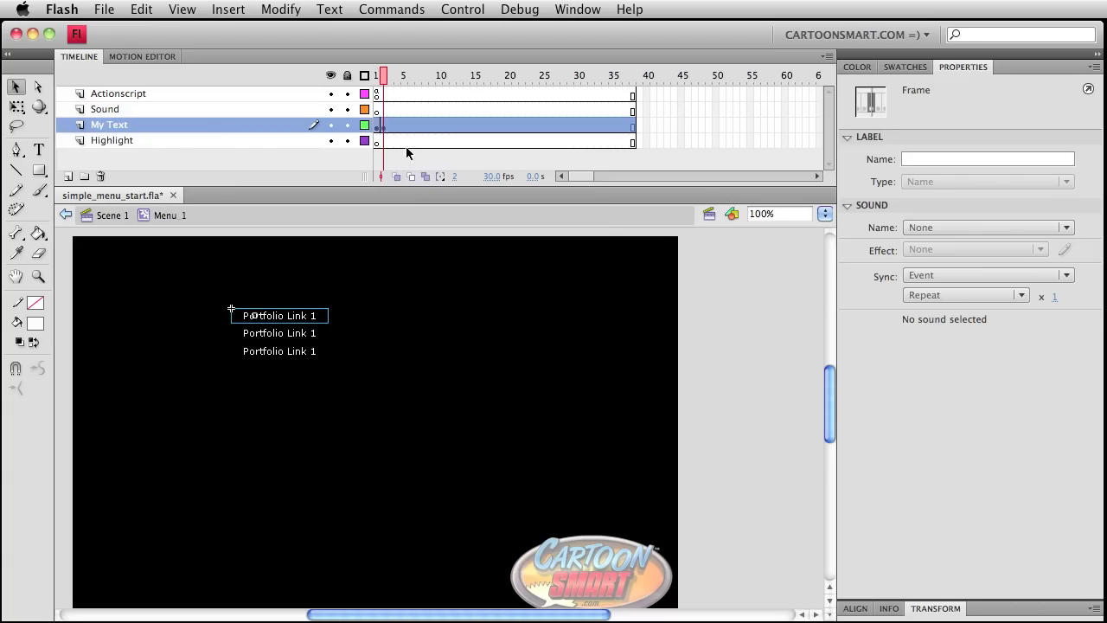
pyautogui.click(342, 269)
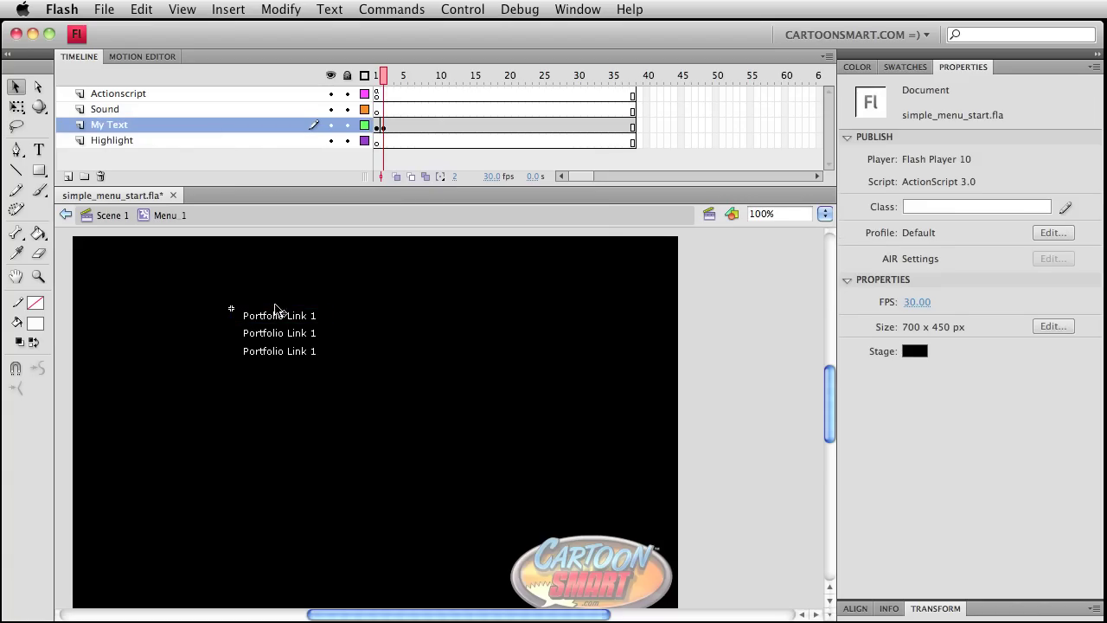
pyautogui.click(387, 142)
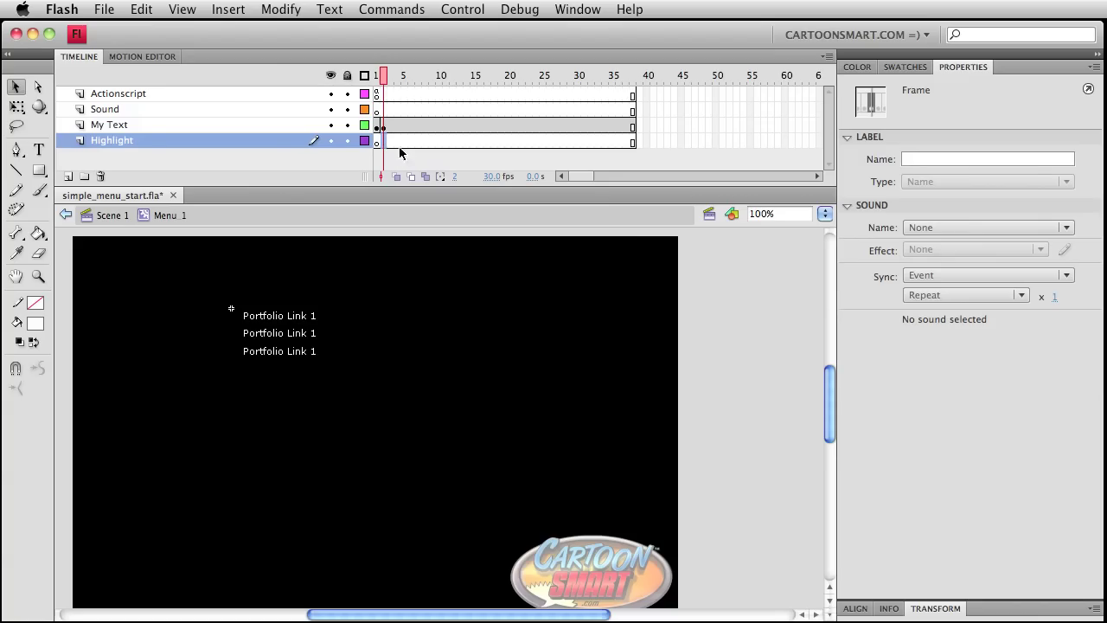
# Step: Add a blank keyframe at frame 2 of the Highlight layer
pyautogui.click(403, 142)
pyautogui.click(387, 144)
pyautogui.rightClick(384, 141)
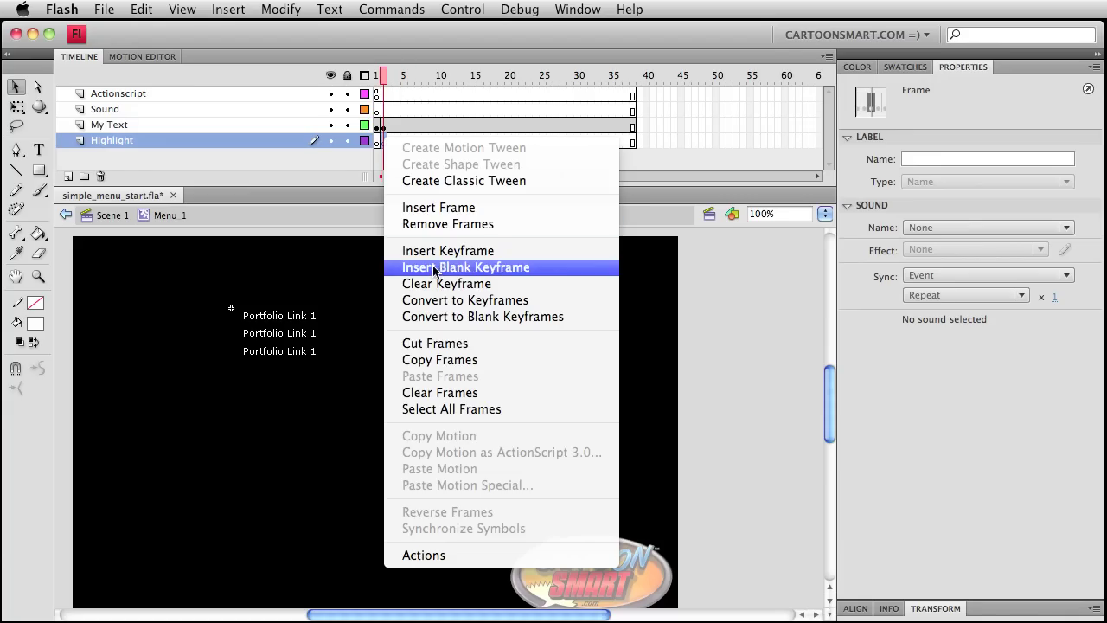
pyautogui.click(279, 273)
# Step: Draw a white rectangle over the first Portfolio Link 1 item and save
pyautogui.click(38, 170)
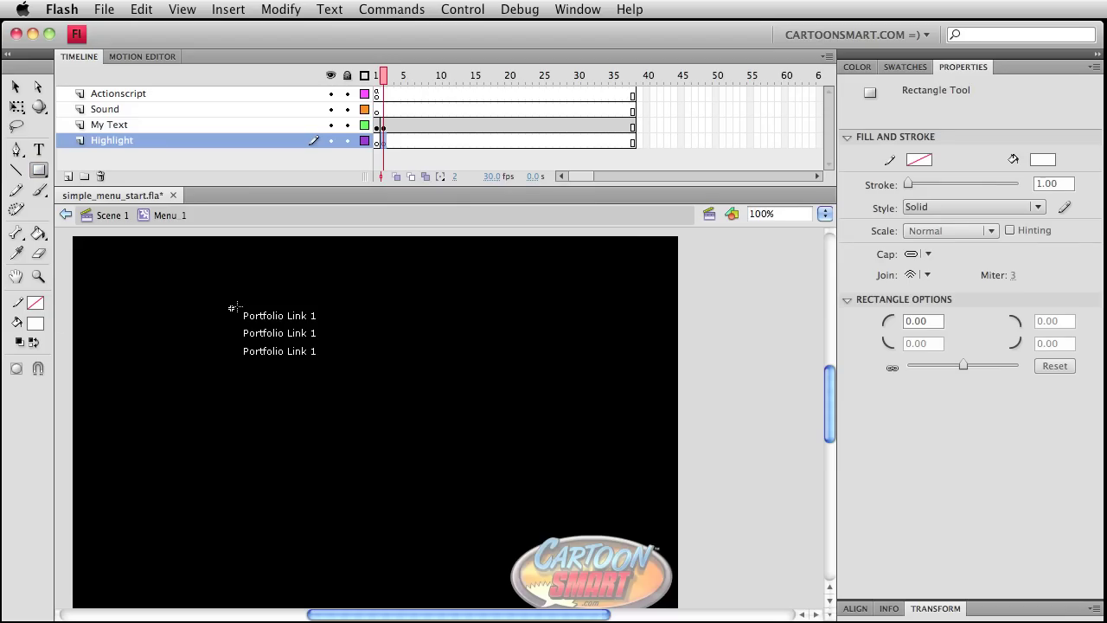
pyautogui.moveTo(232, 308); pyautogui.dragTo(332, 322)
pyautogui.press('v')
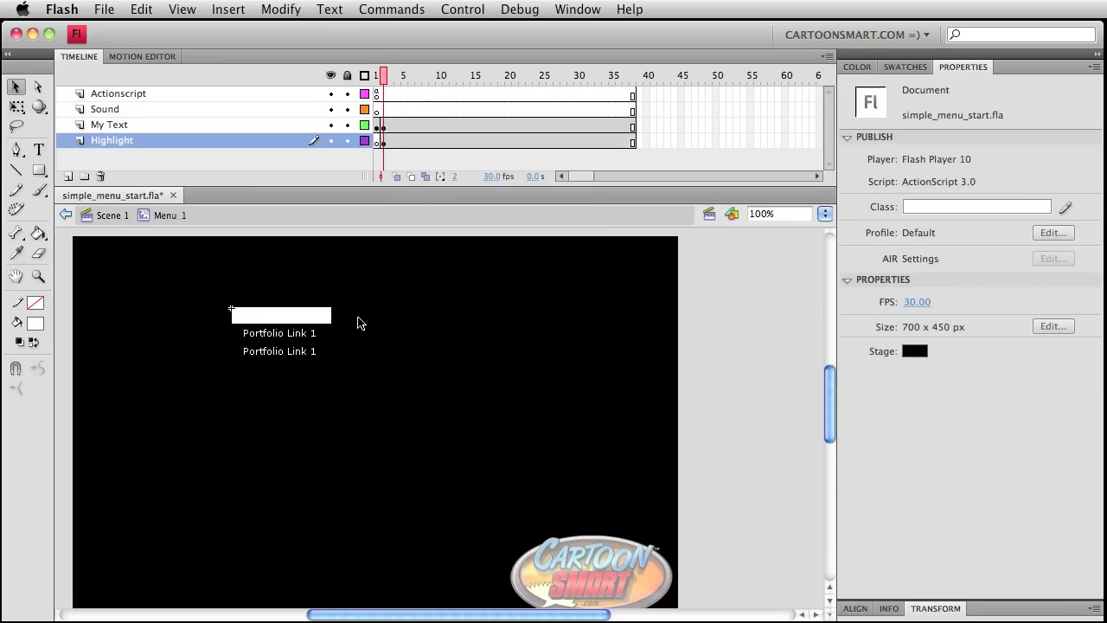
pyautogui.press('super+s')
# Step: Give the first menu item instance a 100% black Tint color effect
pyautogui.click(270, 317)
pyautogui.click(939, 405)
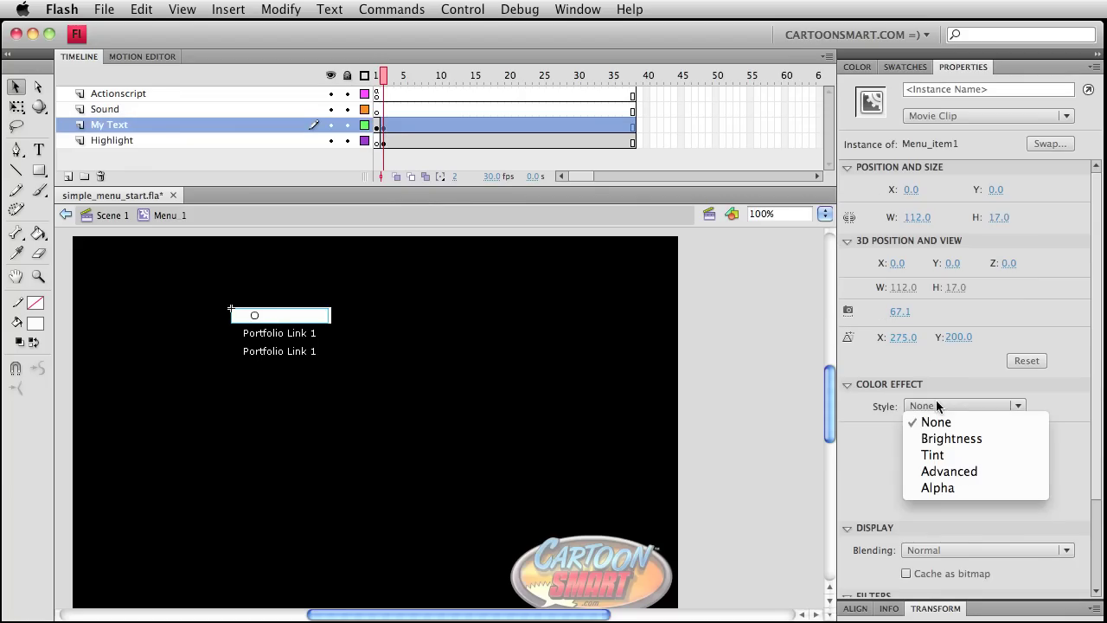
pyautogui.click(945, 455)
pyautogui.moveTo(986, 432); pyautogui.dragTo(1051, 435)
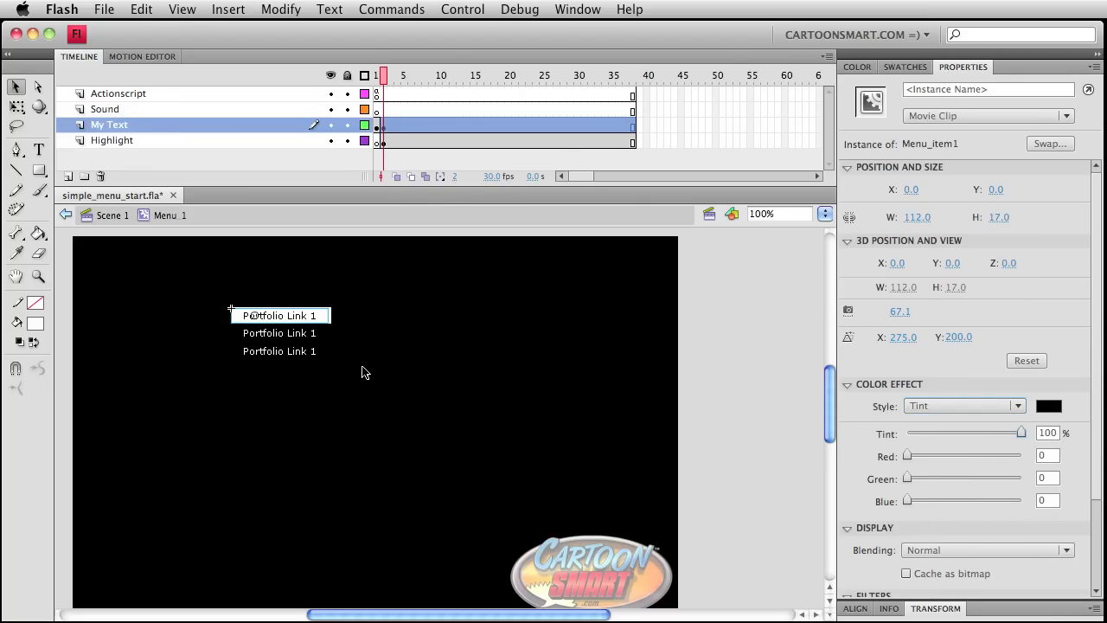
pyautogui.click(447, 361)
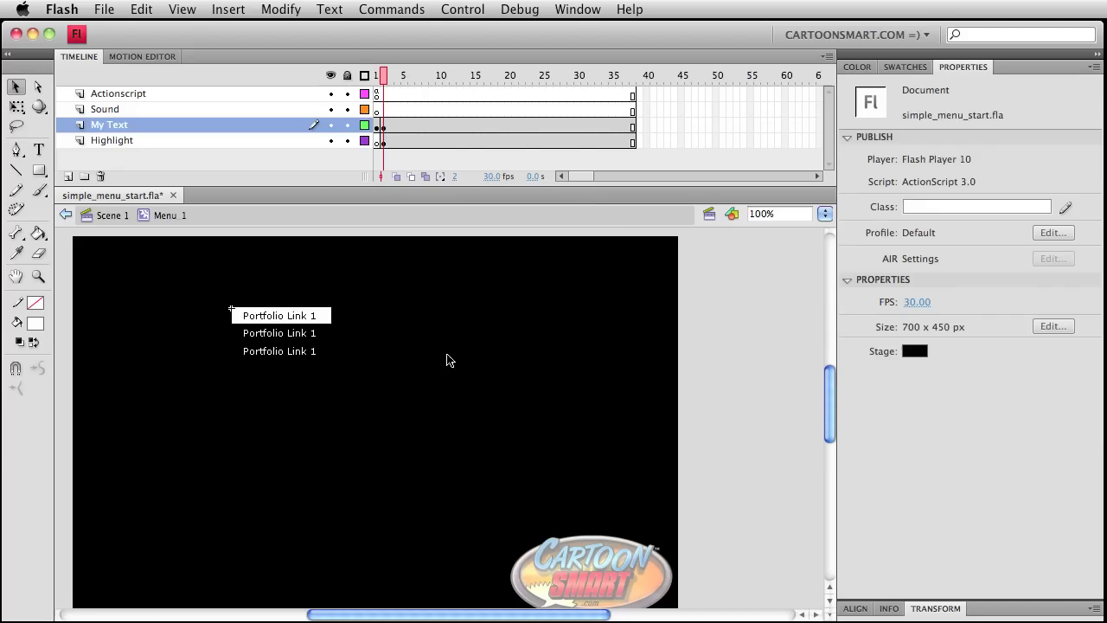
# Step: Step back and forth between frames 1 and 2 to preview the highlight, then save
pyautogui.click(376, 82)
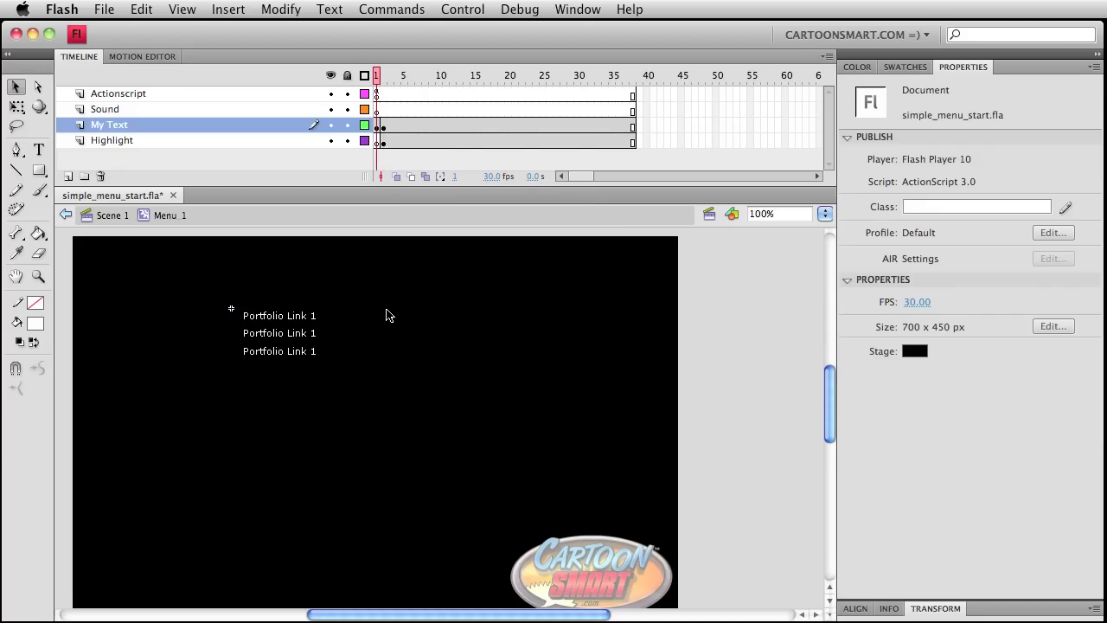
pyautogui.press('.')
pyautogui.press(',')
pyautogui.press('.')
pyautogui.press(',')
pyautogui.press('.')
pyautogui.press(',')
pyautogui.press('.')
pyautogui.press(',')
pyautogui.press('.')
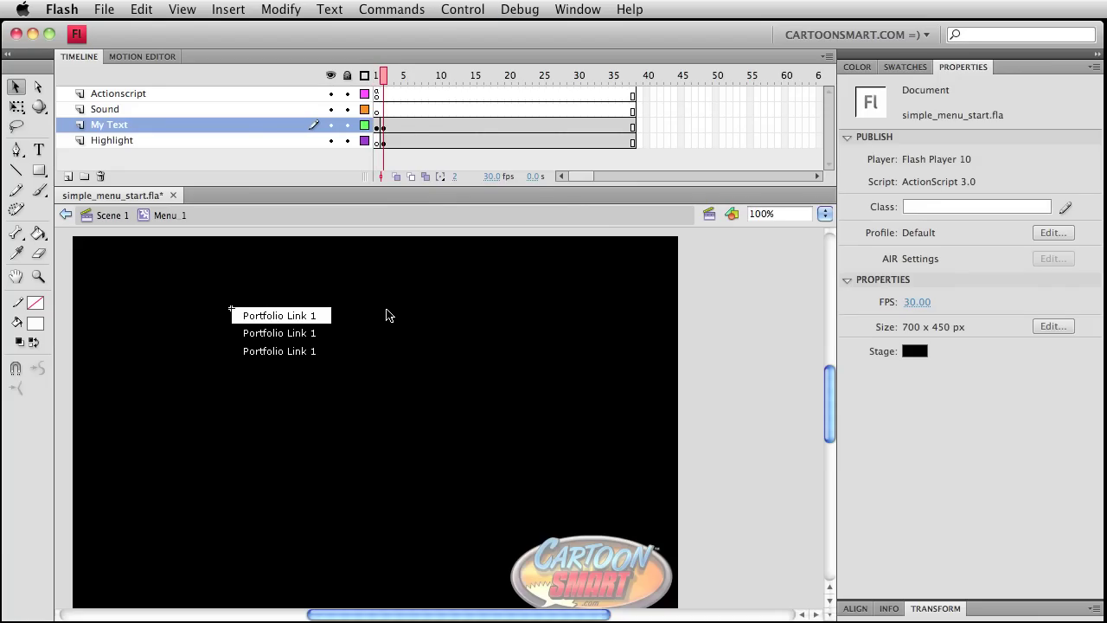
pyautogui.press('super+s')
# Step: Scrub between frames 1 and 2 to preview the highlight
pyautogui.click(376, 94)
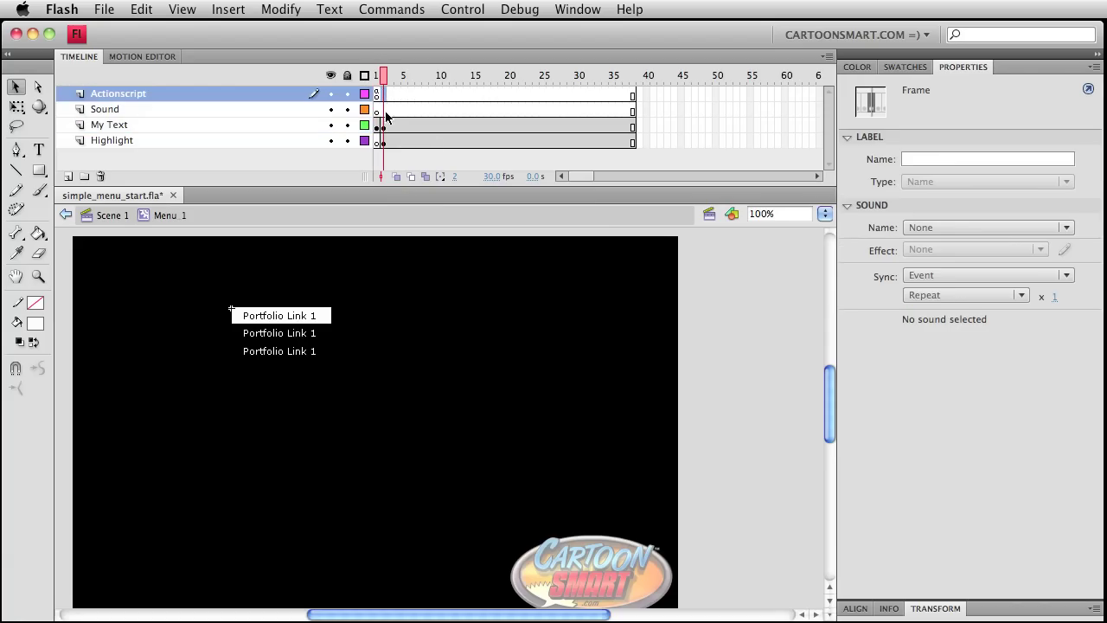
pyautogui.moveTo(385, 82); pyautogui.dragTo(382, 80)
pyautogui.moveTo(383, 83); pyautogui.dragTo(385, 83)
# Step: Add a blank keyframe at Sound frame 2, save, and switch to Finder
pyautogui.click(384, 110)
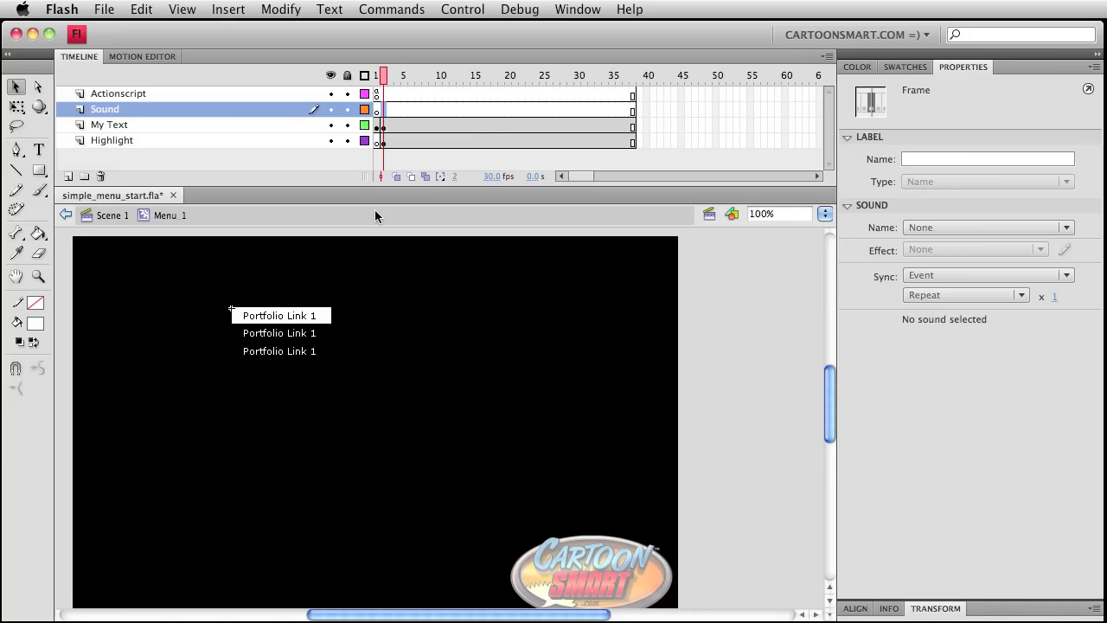
pyautogui.press('F7')
pyautogui.rightClick(384, 112)
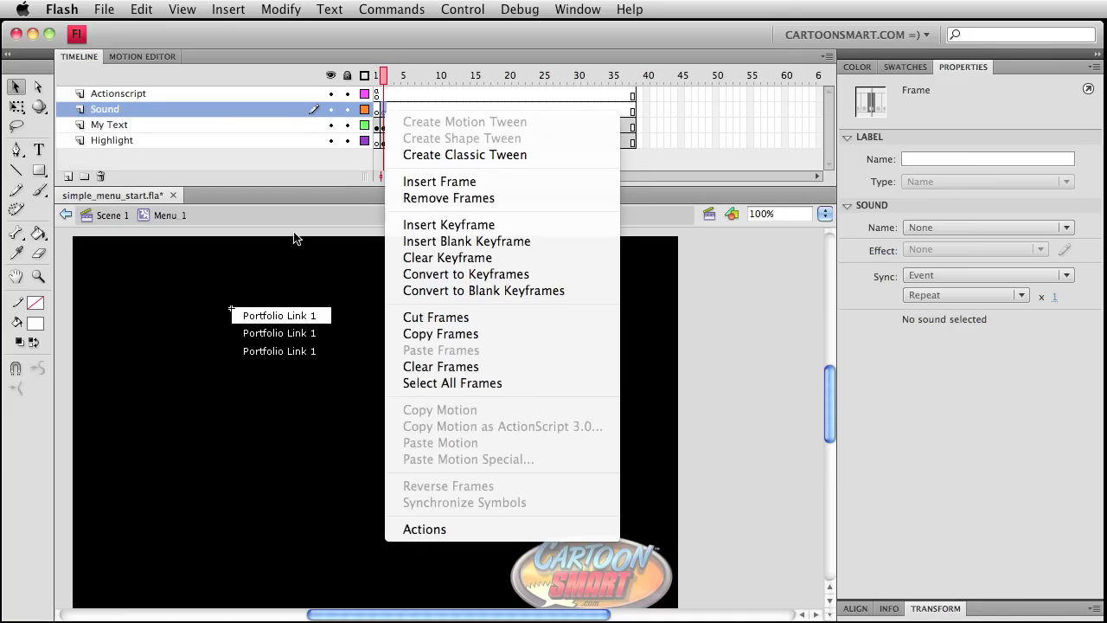
pyautogui.click(284, 250)
pyautogui.press('super+s')
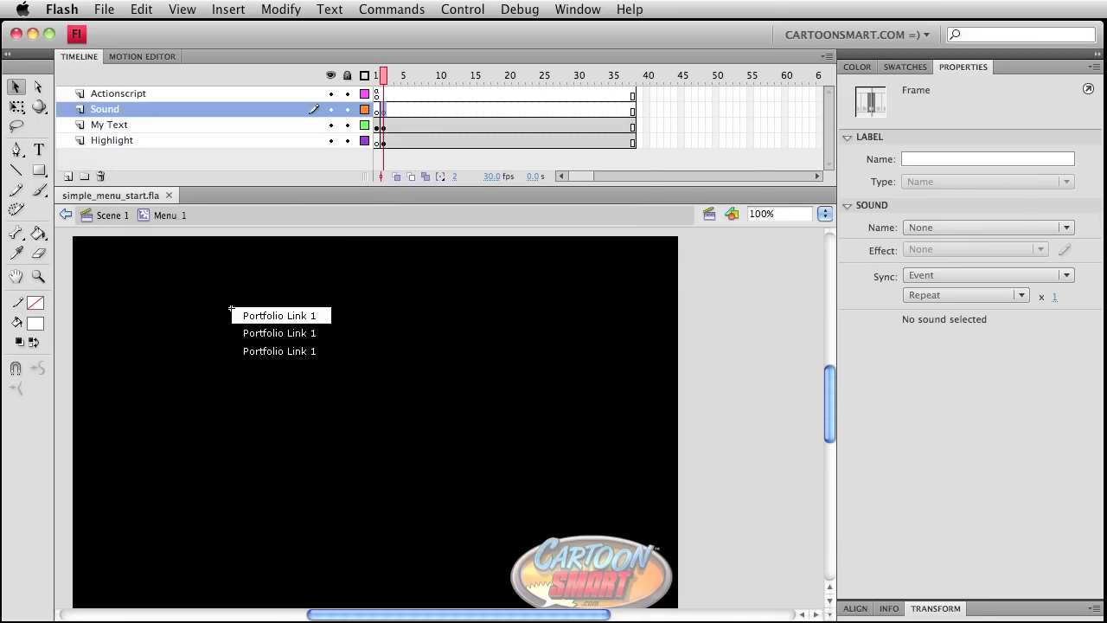
pyautogui.press('super+Tab')
# Step: Drag rollover_sound.aif into the Flash document and close the AS3_Menus_part1 Finder window
pyautogui.click(811, 227)
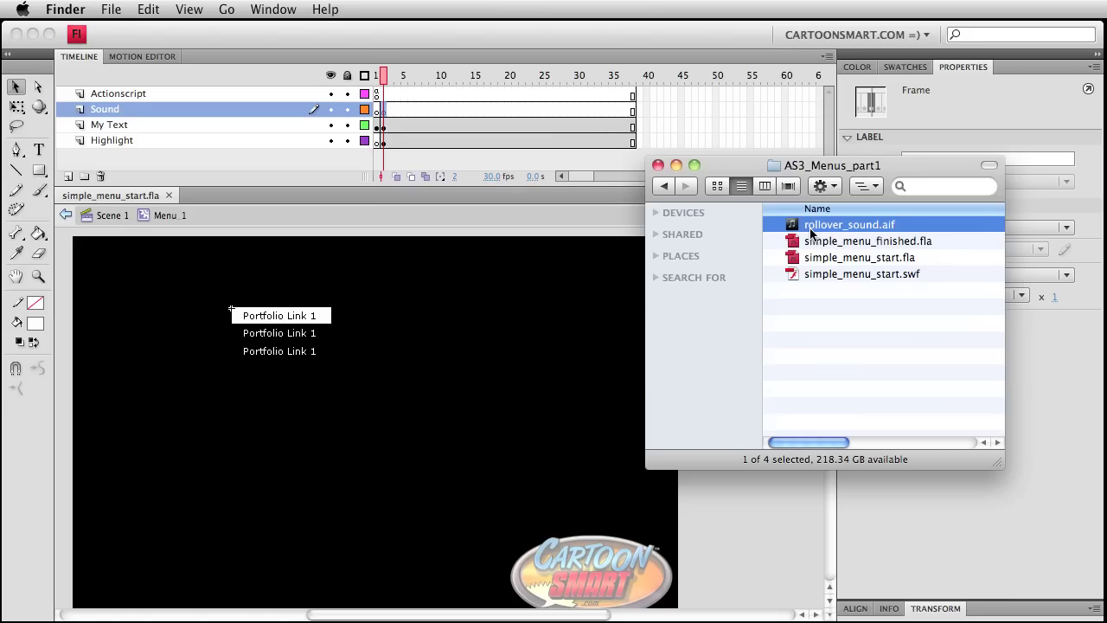
pyautogui.moveTo(821, 220); pyautogui.dragTo(500, 310)
pyautogui.moveTo(713, 164); pyautogui.dragTo(710, 200)
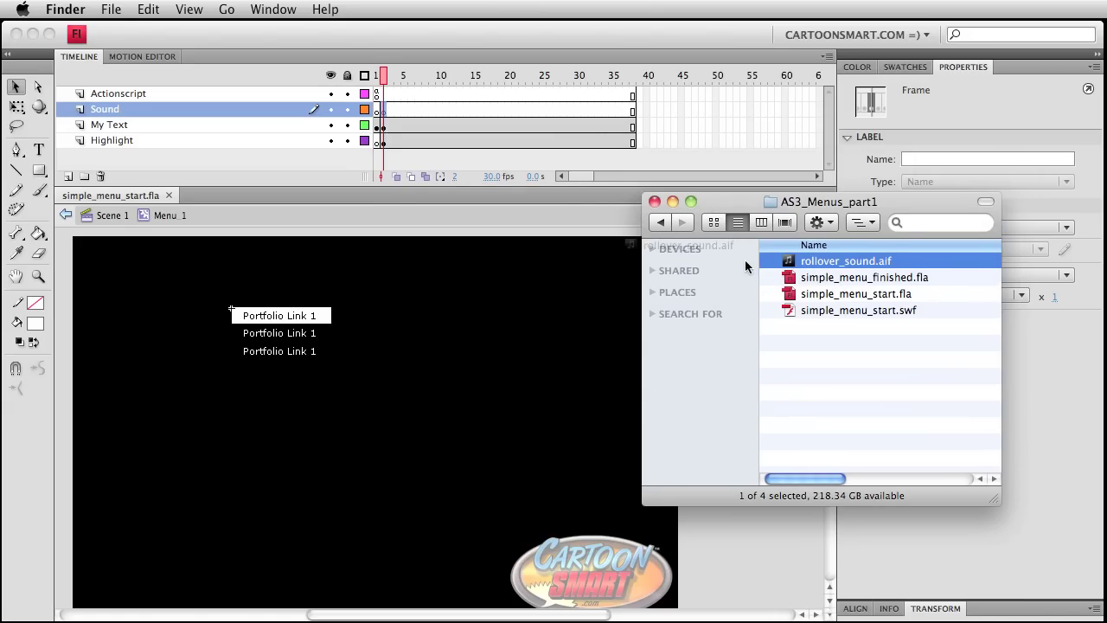
pyautogui.moveTo(716, 217); pyautogui.dragTo(760, 245)
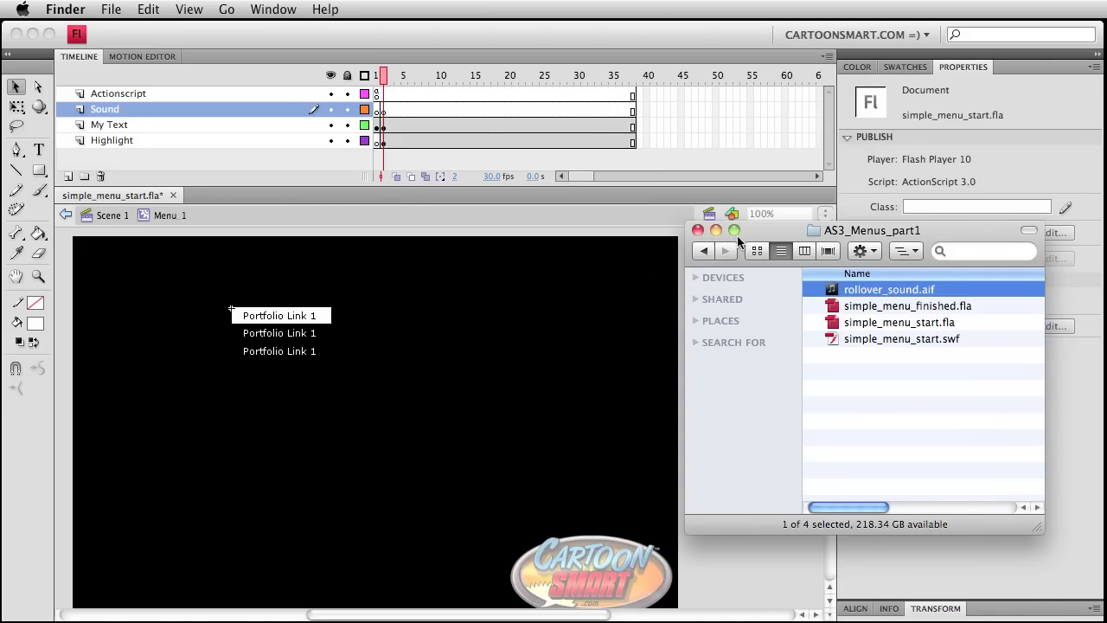
pyautogui.moveTo(749, 228); pyautogui.dragTo(717, 272)
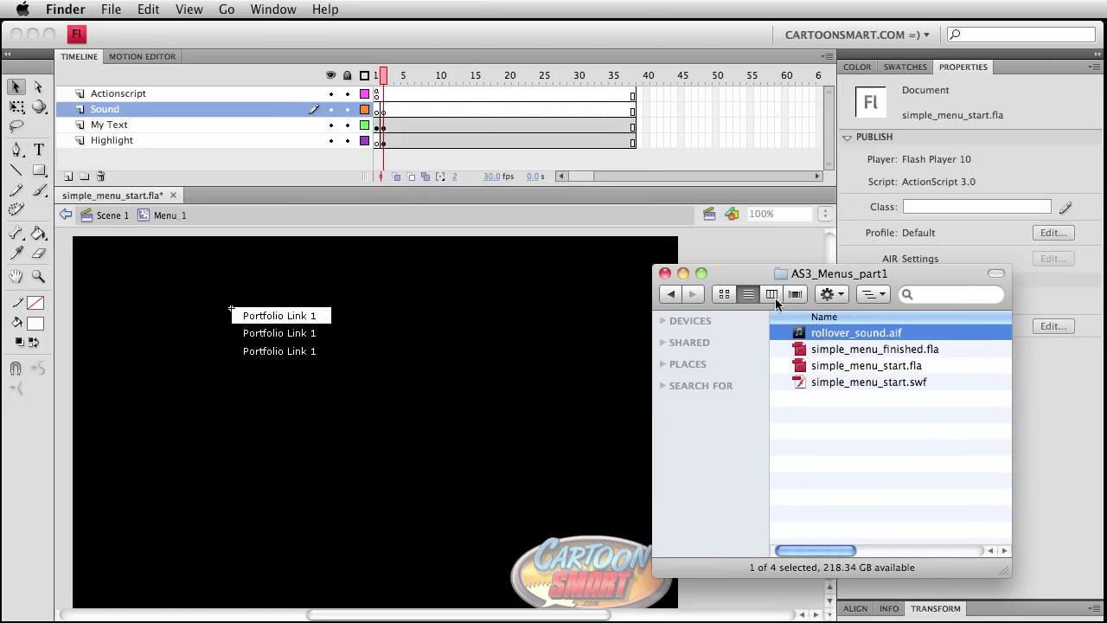
pyautogui.click(665, 274)
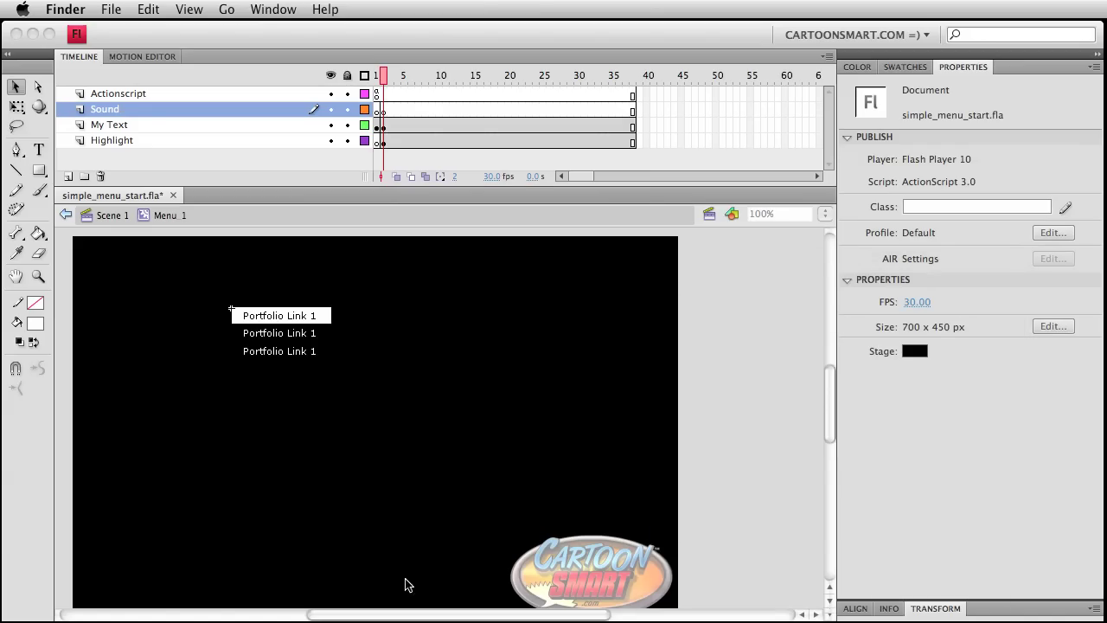
pyautogui.click(462, 464)
# Step: Assign rollover_sound.aif to the Sound layer's keyframe in the Properties Sound Name list
pyautogui.click(386, 110)
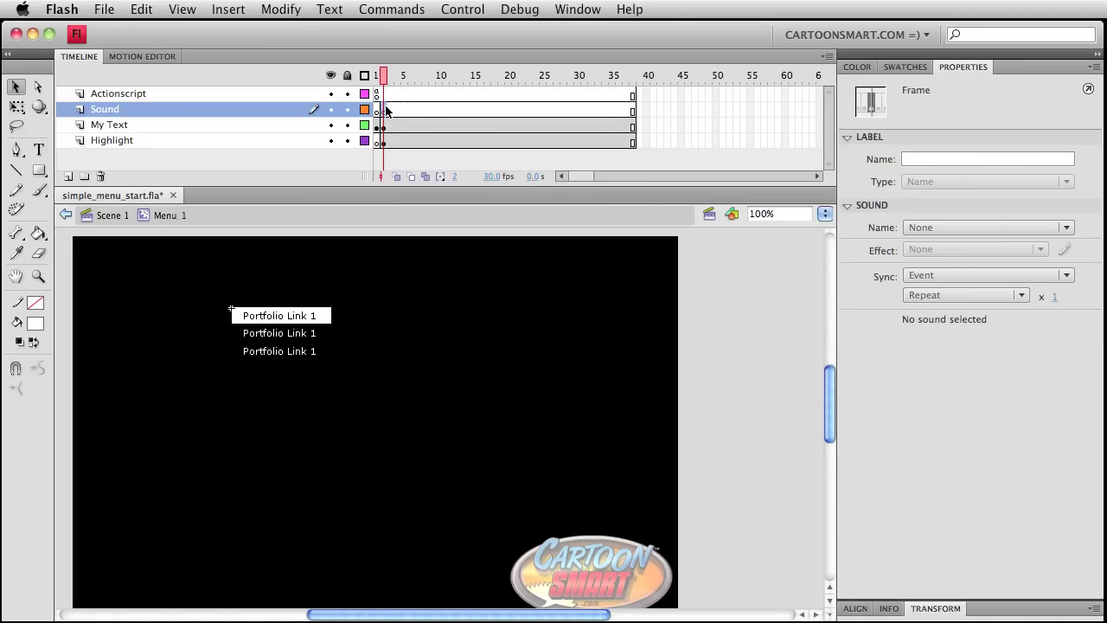
pyautogui.click(955, 227)
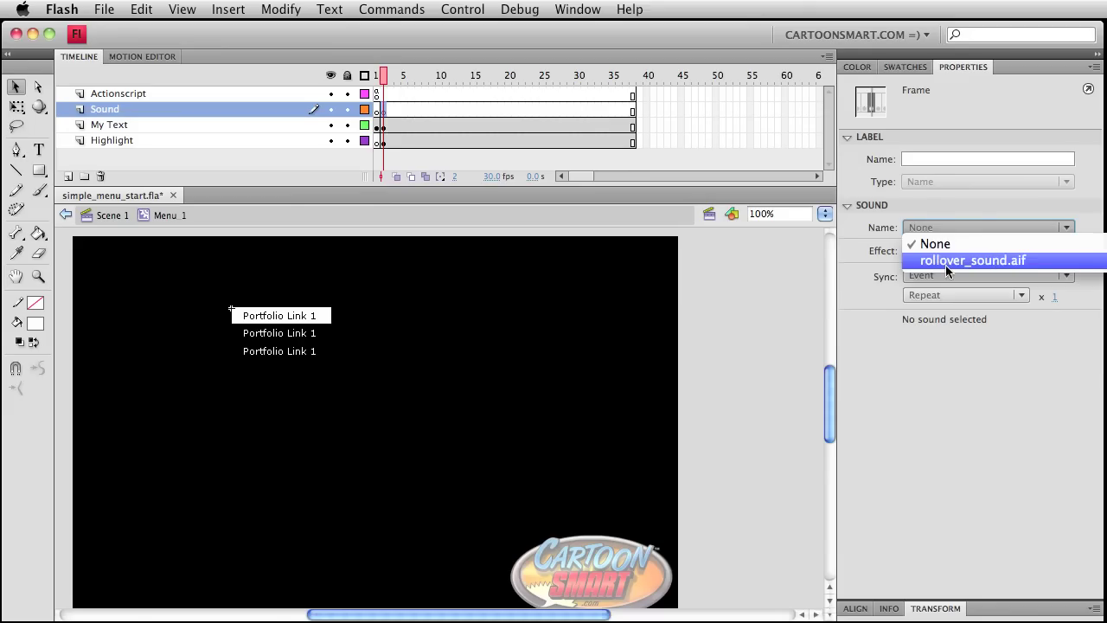
pyautogui.click(967, 259)
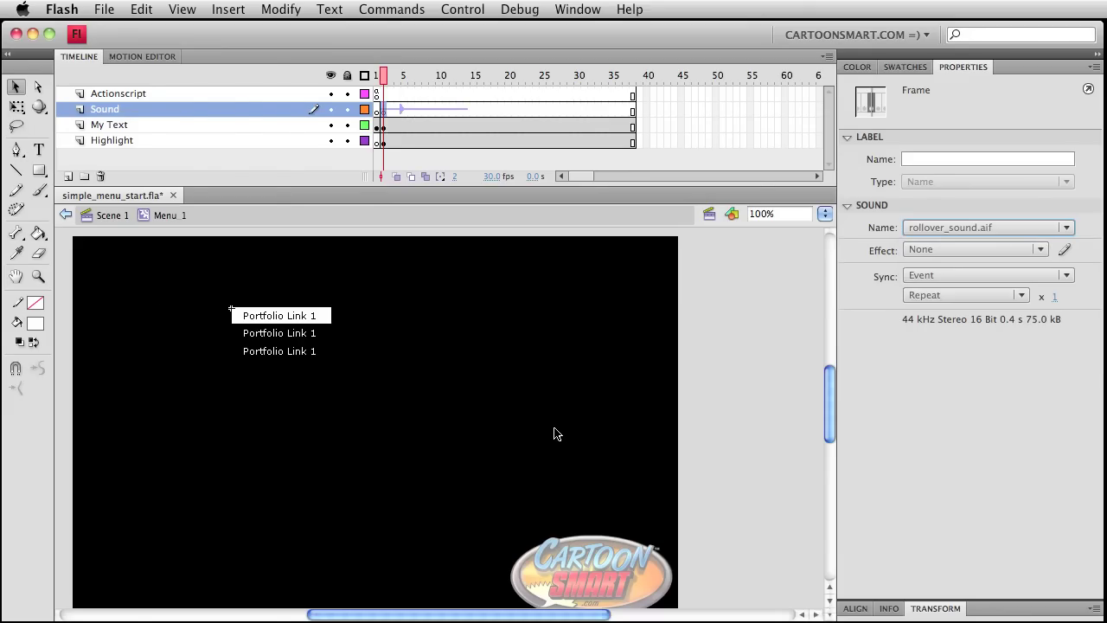
# Step: Look over the File > Import options, close them unused, and reselect the Sound keyframe
pyautogui.click(114, 7)
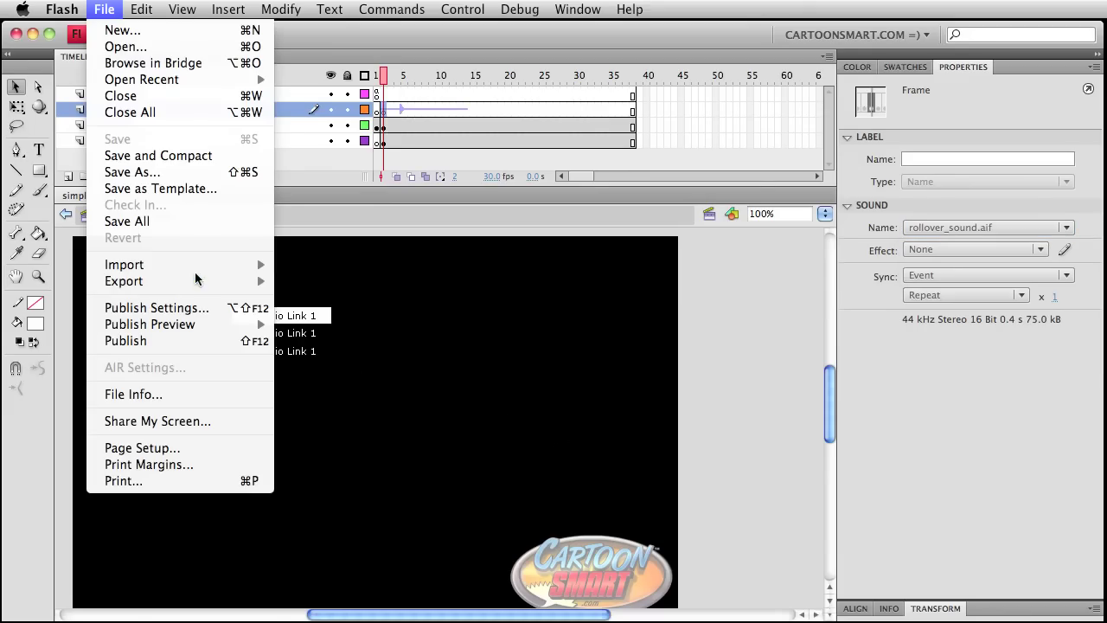
pyautogui.moveTo(201, 265)
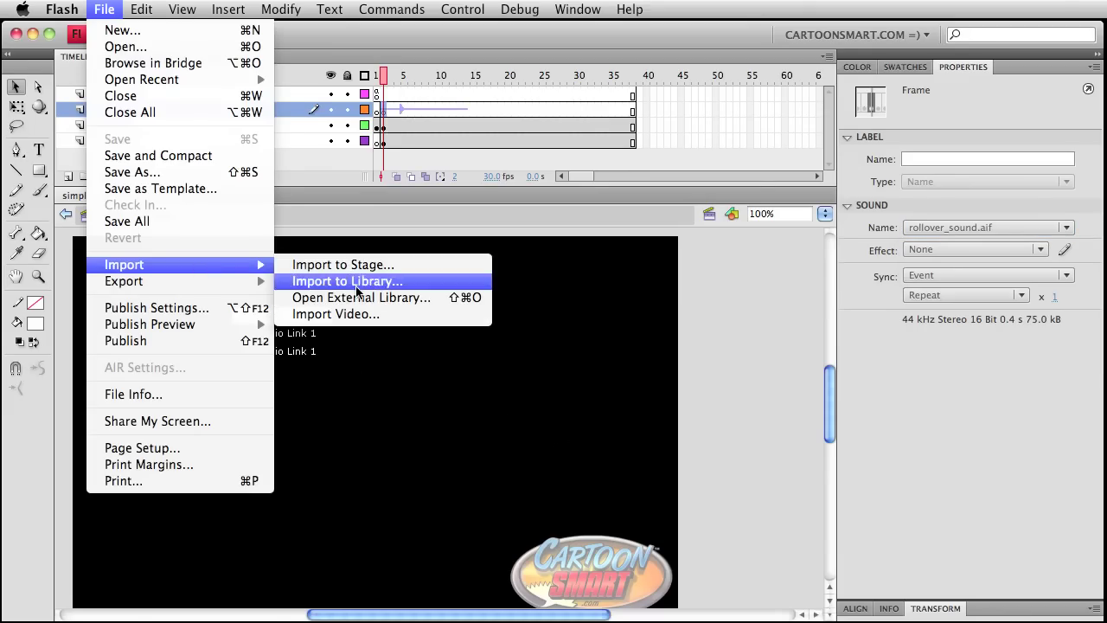
pyautogui.click(723, 377)
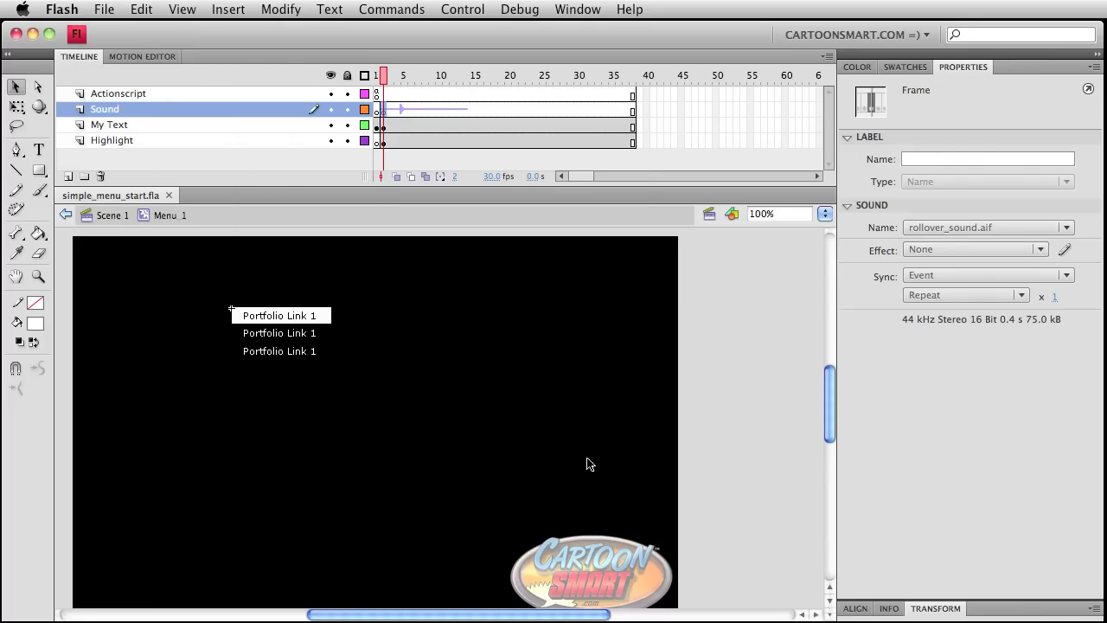
pyautogui.click(465, 299)
pyautogui.click(387, 110)
pyautogui.click(941, 273)
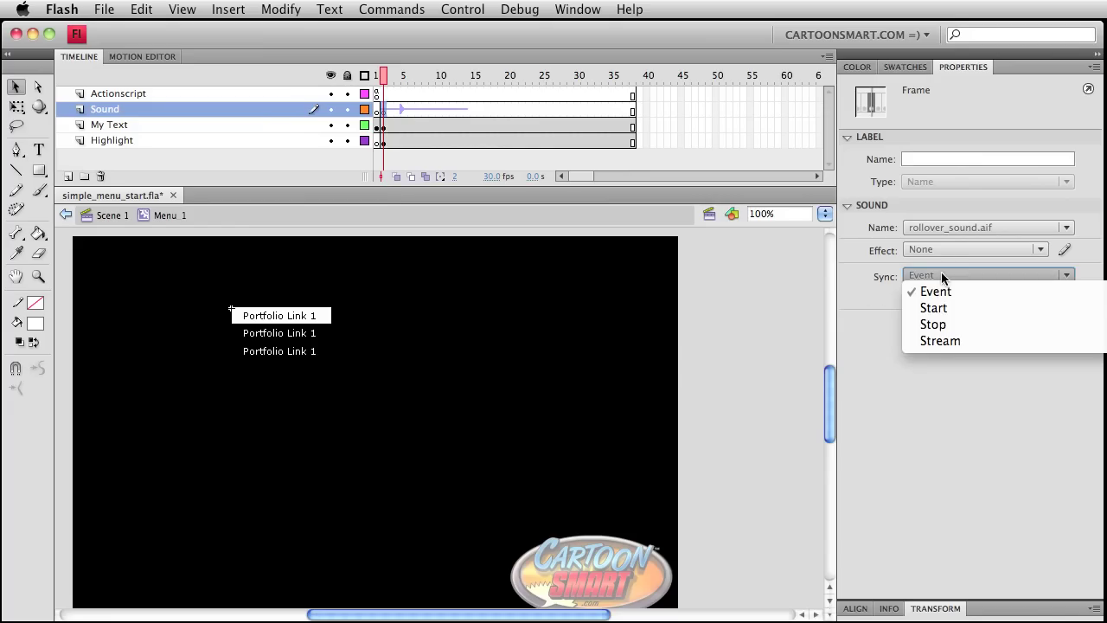
pyautogui.click(939, 341)
pyautogui.click(421, 398)
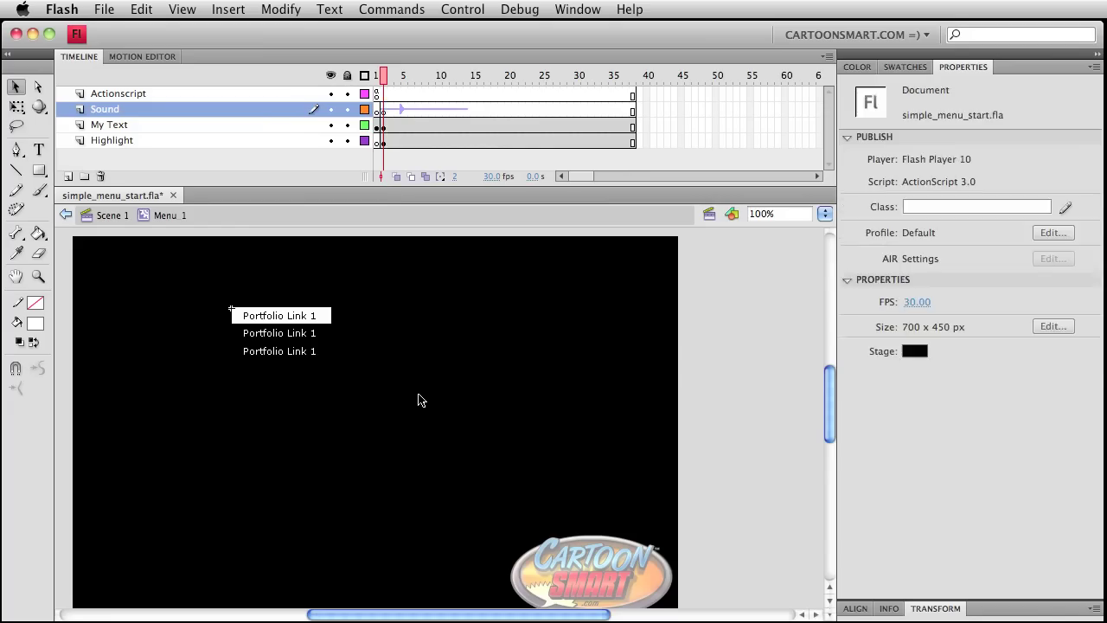
pyautogui.press('super+s')
pyautogui.moveTo(387, 76)
pyautogui.mouseDown()
pyautogui.moveTo(468, 79)
pyautogui.moveTo(385, 79)
pyautogui.mouseUp()
pyautogui.click(383, 109)
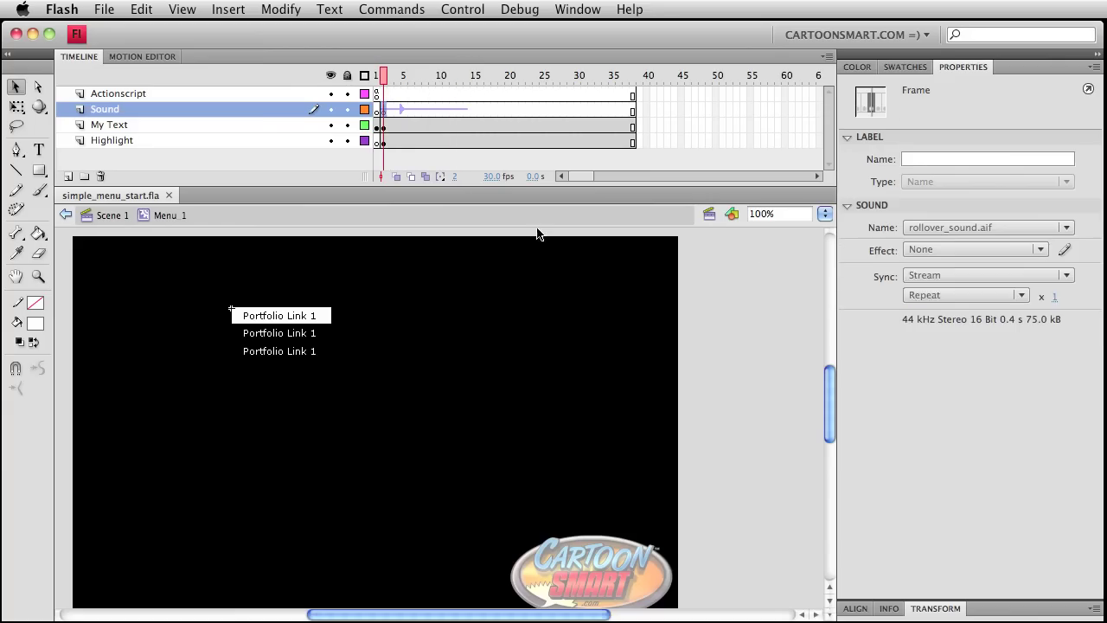
pyautogui.click(904, 275)
pyautogui.click(935, 295)
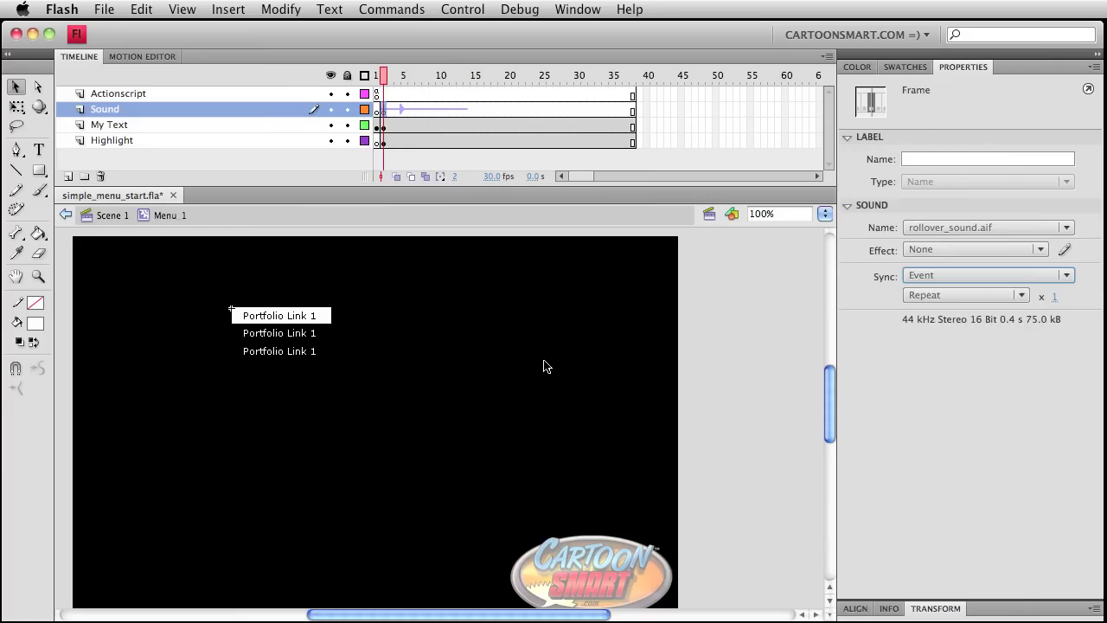
pyautogui.click(547, 367)
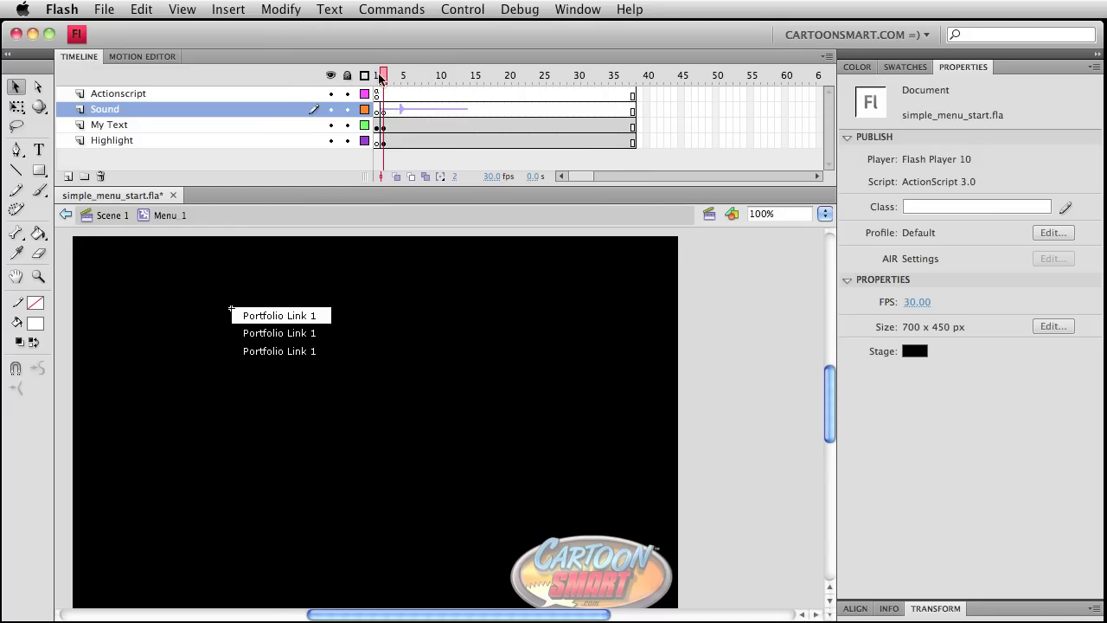
pyautogui.click(383, 111)
pyautogui.click(378, 76)
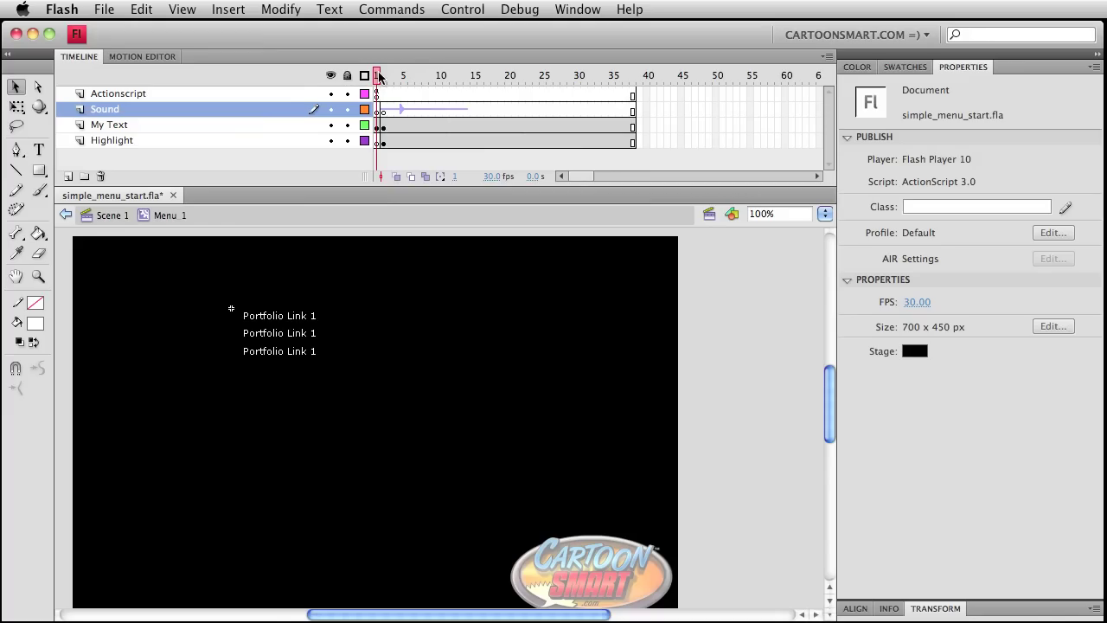
pyautogui.press('Return')
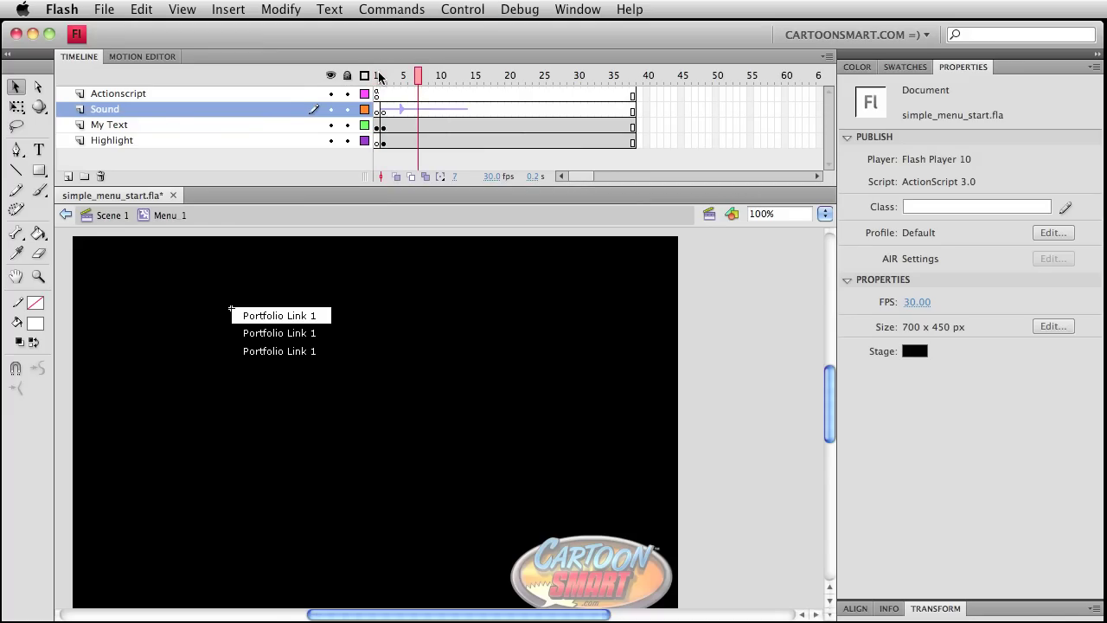
pyautogui.click(378, 77)
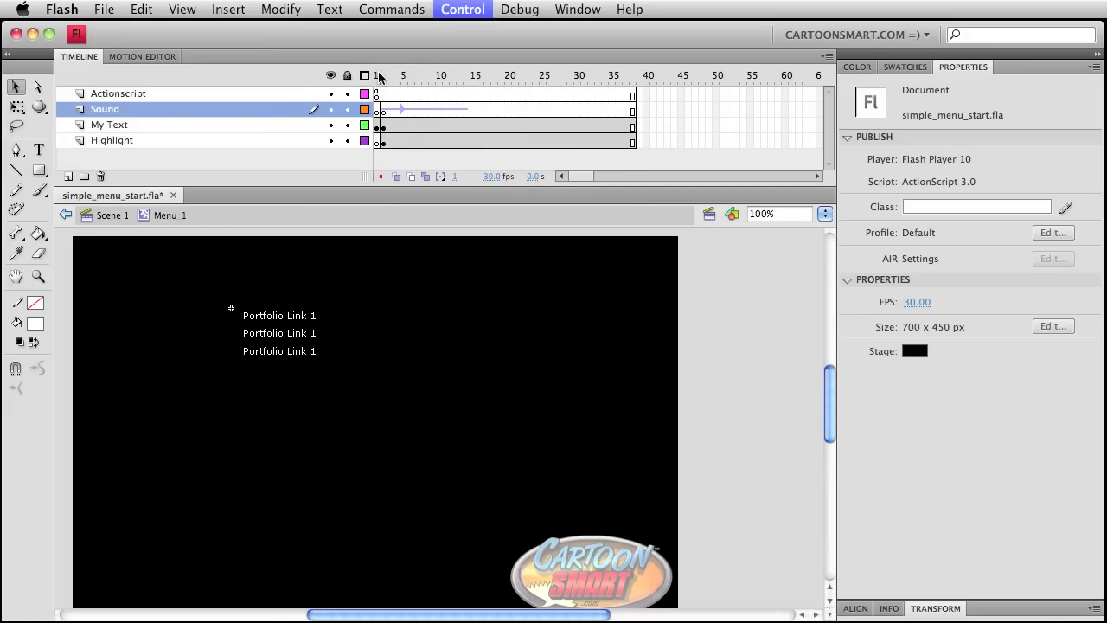
pyautogui.press('Return')
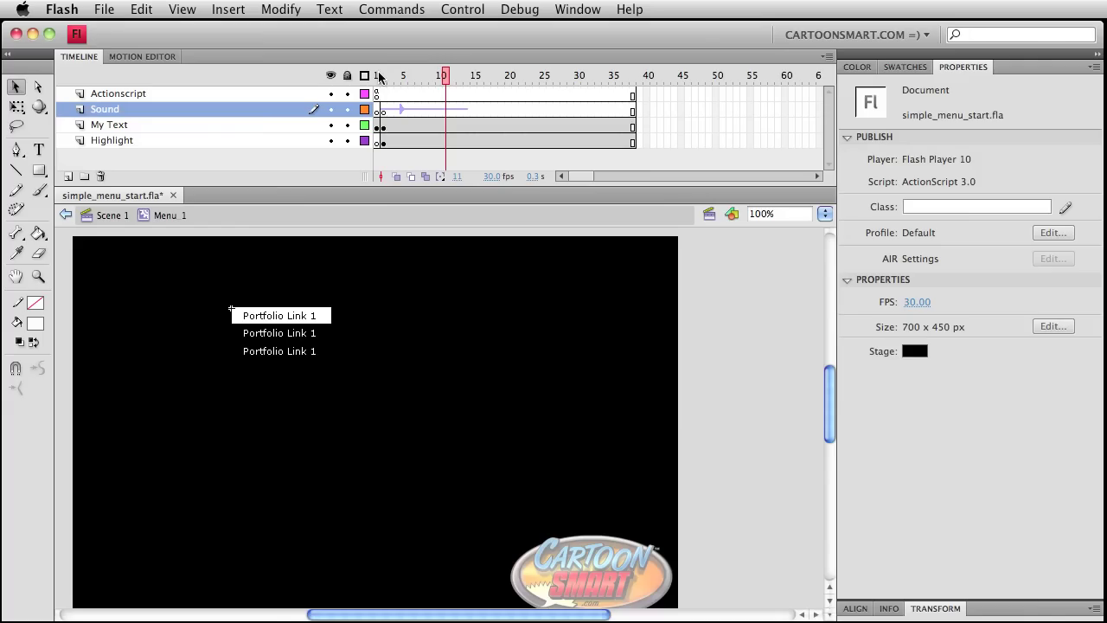
pyautogui.click(382, 77)
# Step: Save the file and set the frame-2 rollover sound's Effect to Custom
pyautogui.press('super+s')
pyautogui.click(385, 110)
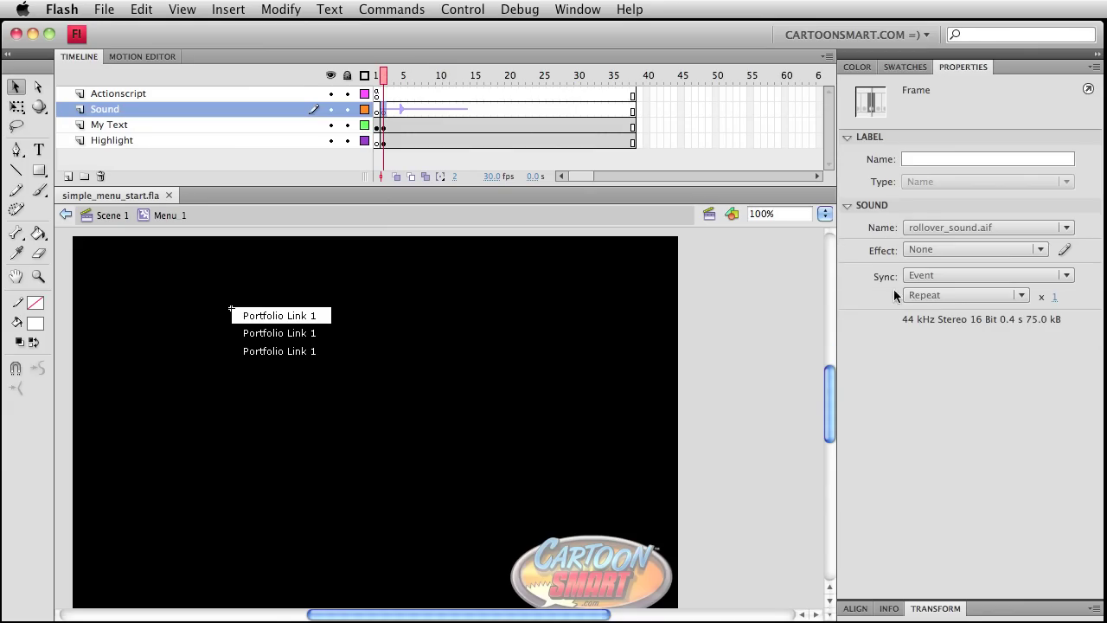
pyautogui.click(942, 251)
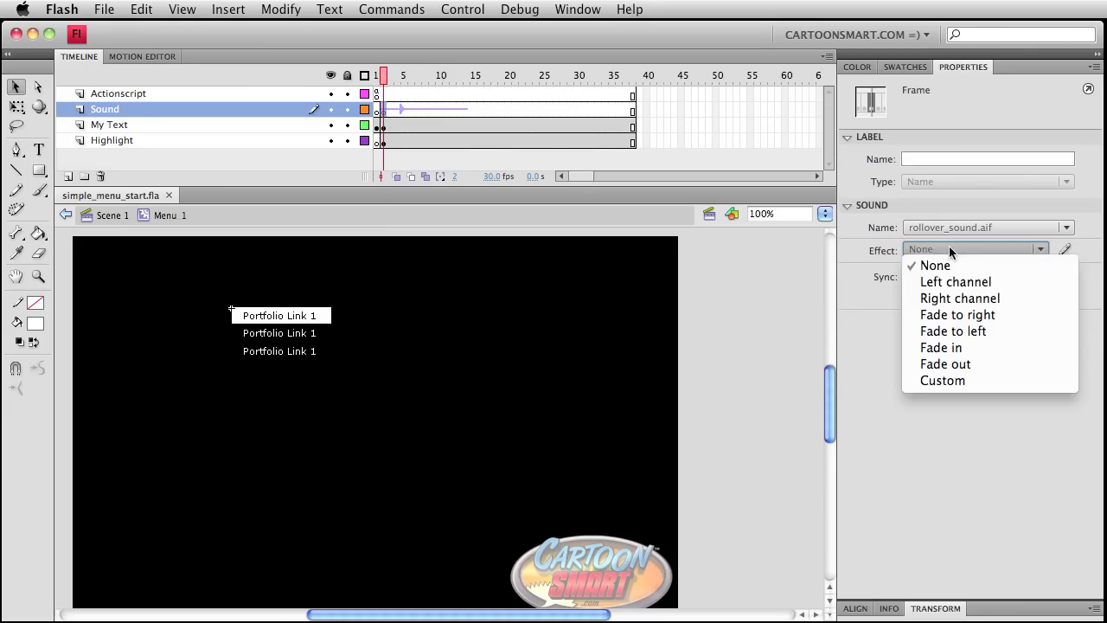
pyautogui.click(943, 381)
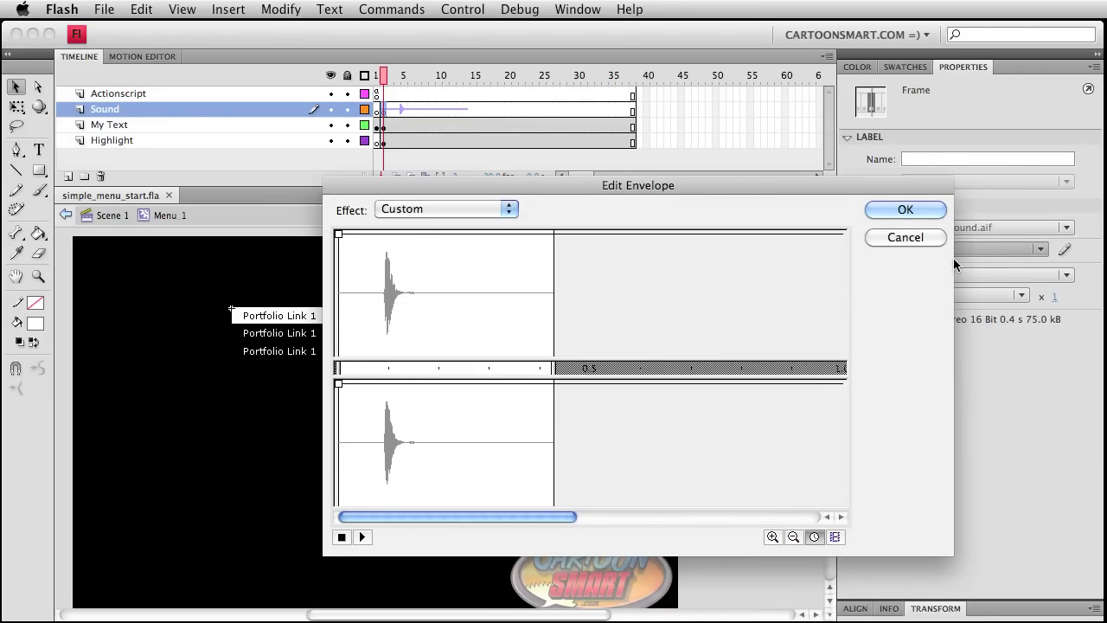
# Step: Try out the volume envelope: lower both channels, add points, then remove them and restore full volume
pyautogui.moveTo(855, 185); pyautogui.dragTo(728, 181)
pyautogui.moveTo(210, 228); pyautogui.dragTo(205, 305)
pyautogui.moveTo(211, 378); pyautogui.dragTo(205, 447)
pyautogui.moveTo(210, 301); pyautogui.dragTo(210, 293)
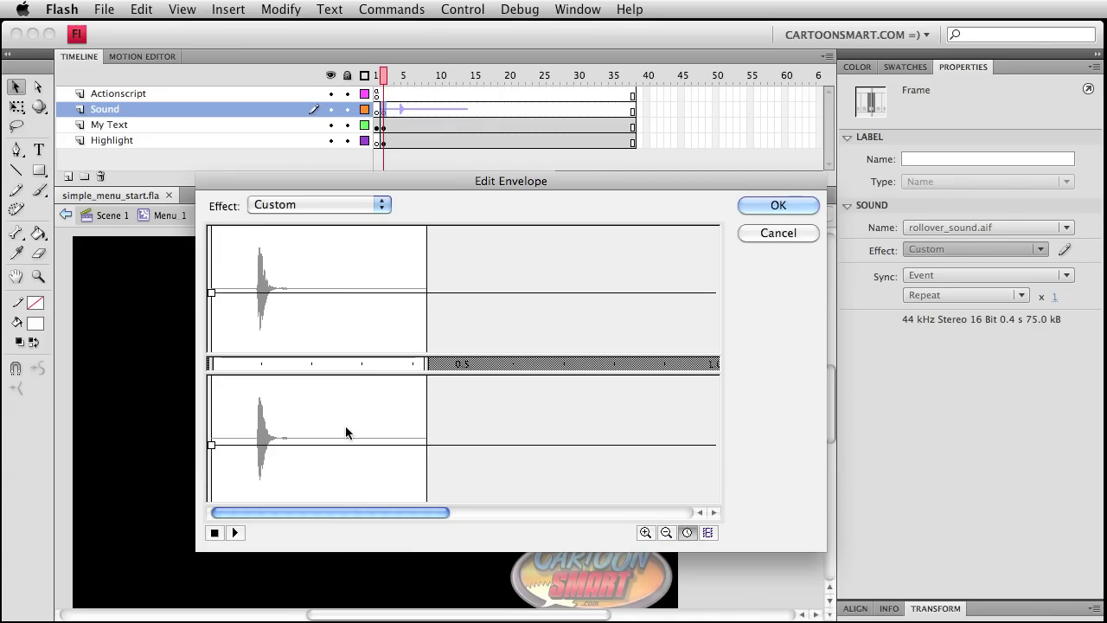
pyautogui.moveTo(212, 446); pyautogui.dragTo(212, 432)
pyautogui.click(390, 431)
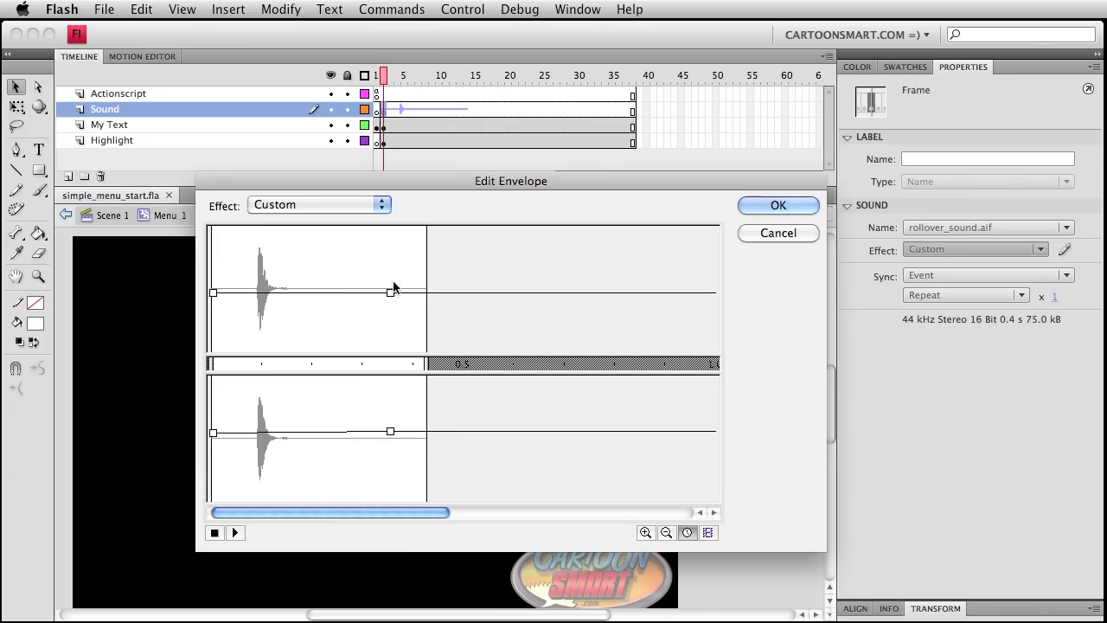
pyautogui.moveTo(390, 292); pyautogui.dragTo(344, 348)
pyautogui.moveTo(344, 431); pyautogui.dragTo(349, 512)
pyautogui.moveTo(355, 471); pyautogui.dragTo(353, 586)
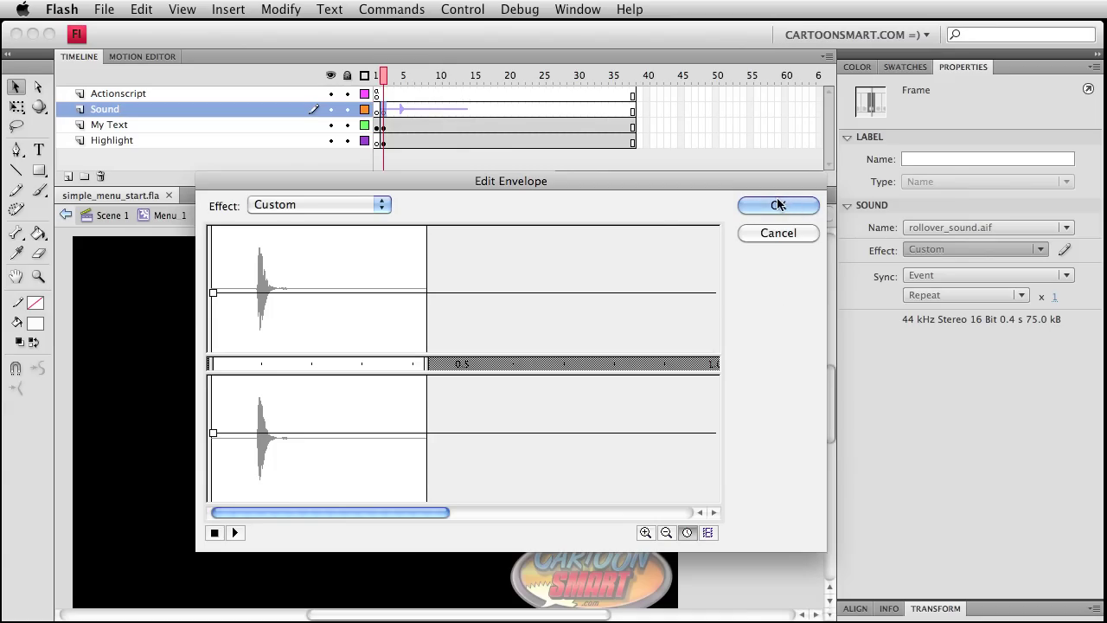
pyautogui.moveTo(217, 291); pyautogui.dragTo(218, 170)
# Step: Cancel the envelope edits, return to Scene 1, and select the middle Portfolio Link 1 item
pyautogui.click(778, 231)
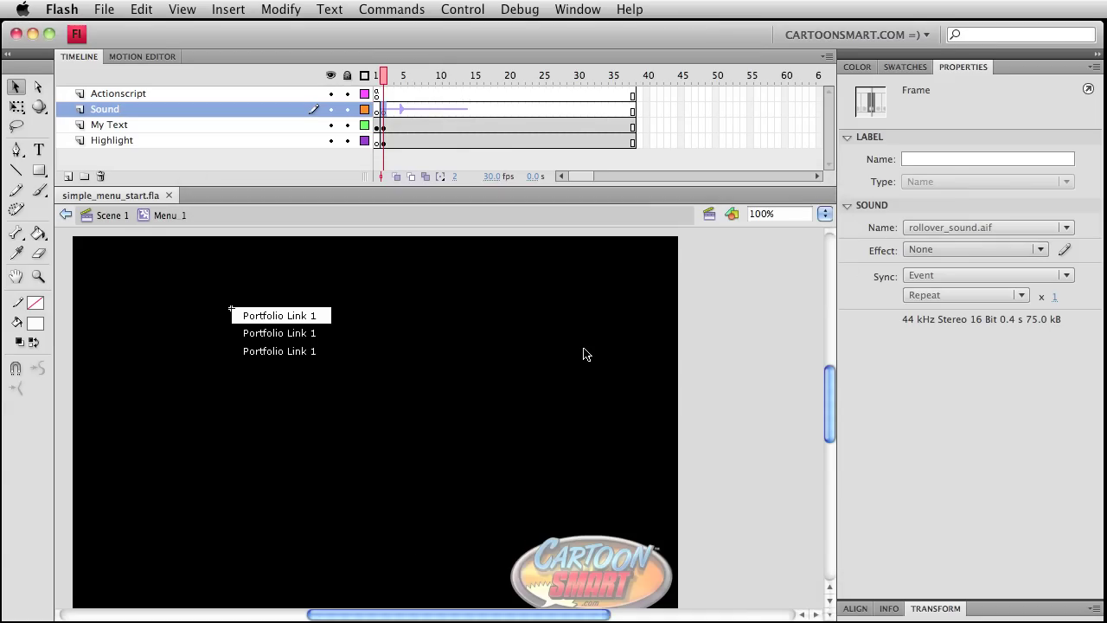
pyautogui.click(580, 346)
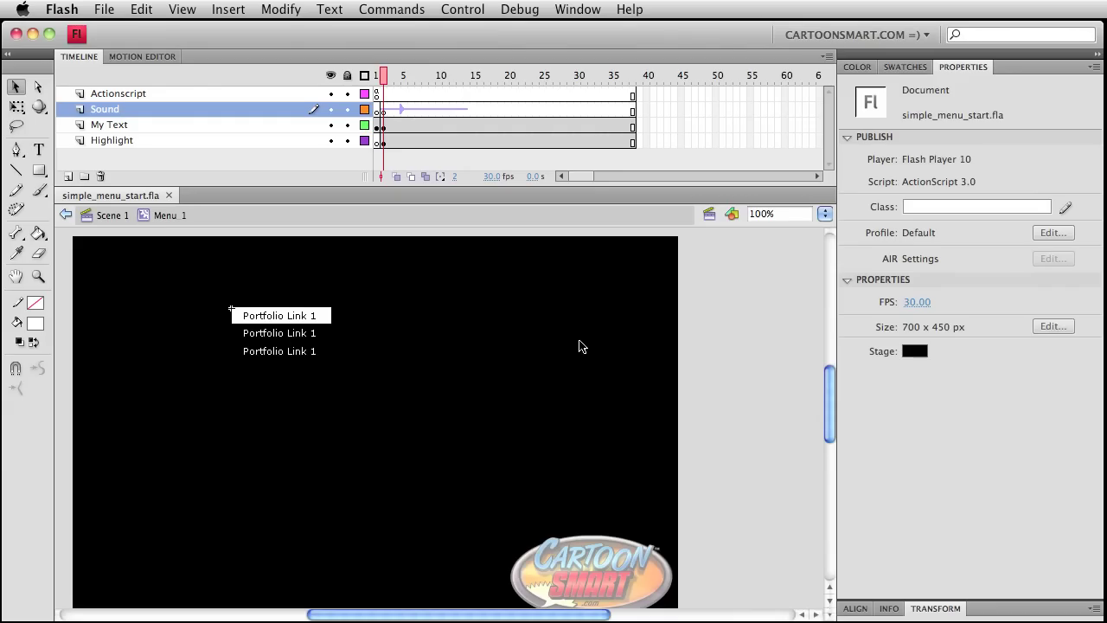
pyautogui.click(116, 216)
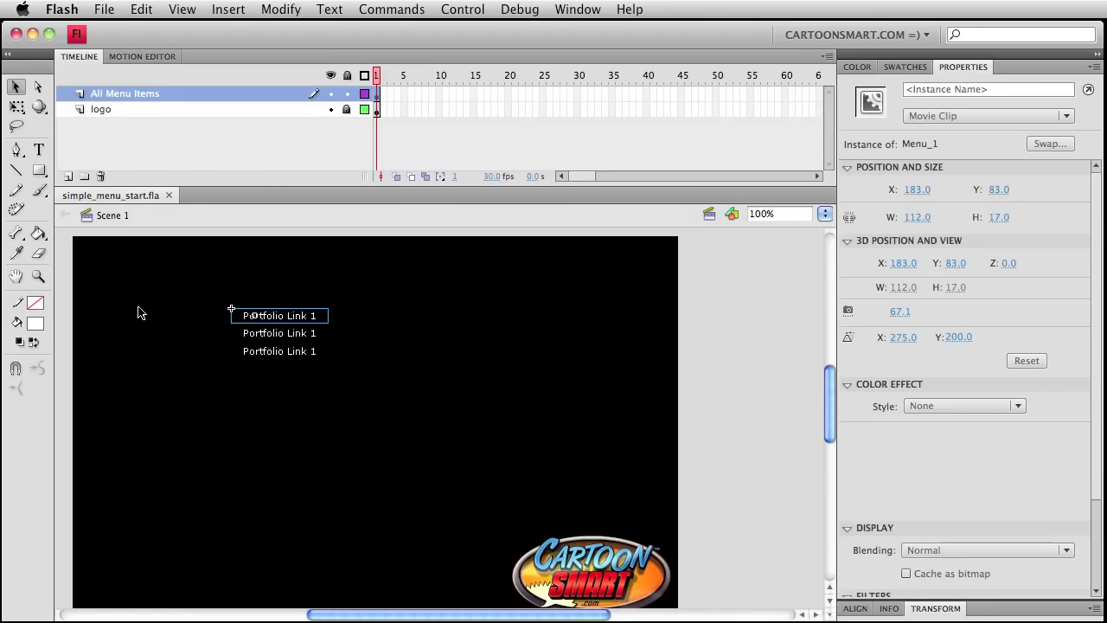
pyautogui.click(311, 337)
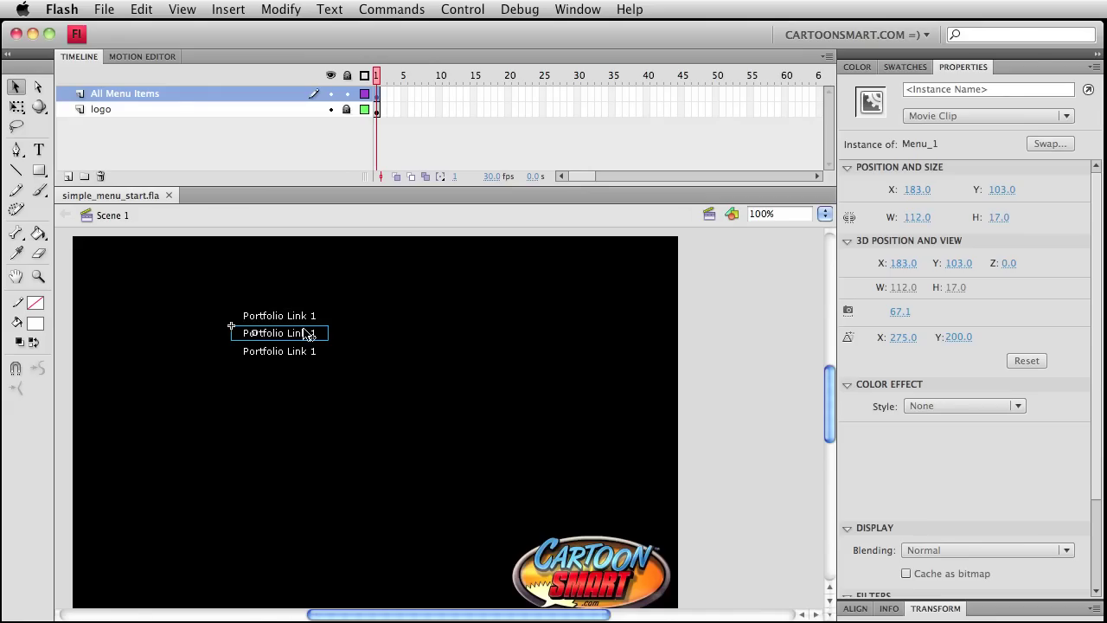
# Step: Duplicate the middle item's symbol with Modify > Symbol > Duplicate Symbol, naming it Menu_2
pyautogui.click(280, 10)
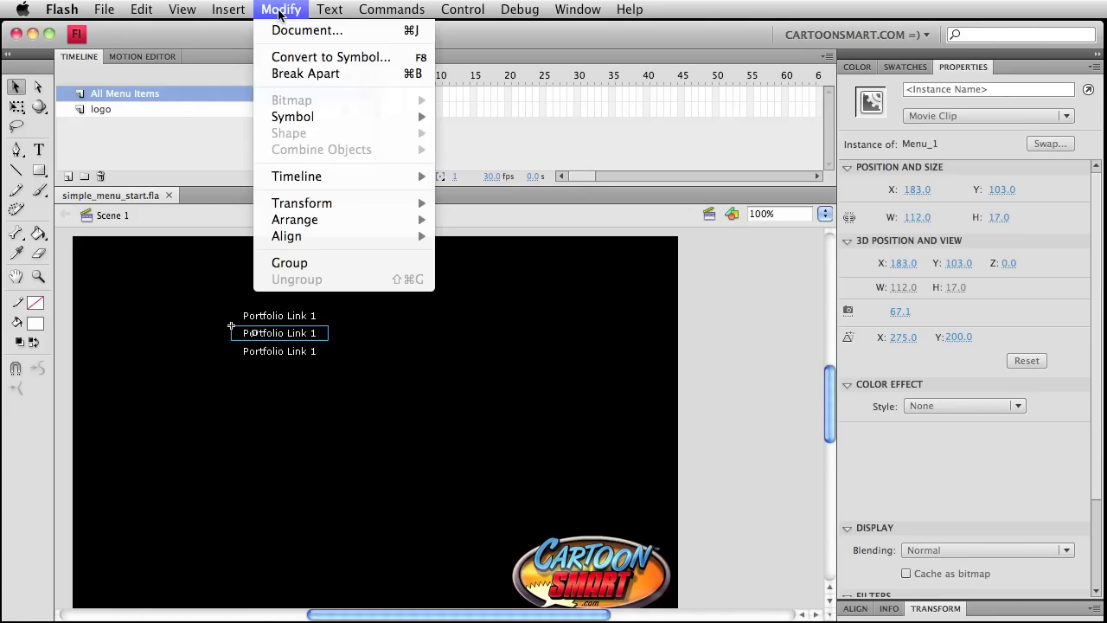
pyautogui.moveTo(334, 115)
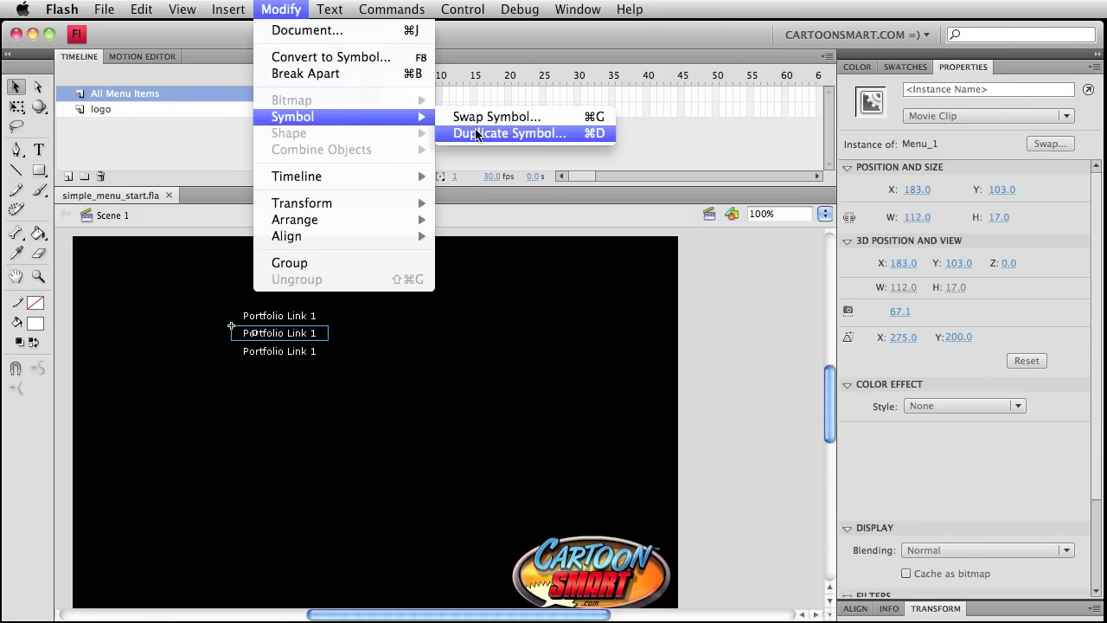
pyautogui.click(525, 132)
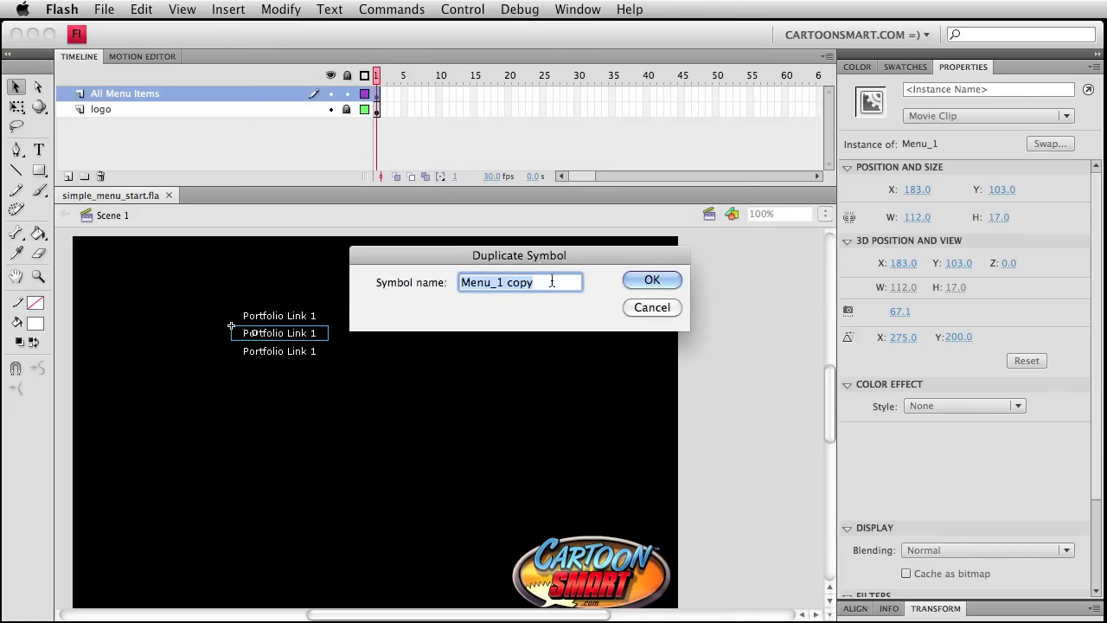
pyautogui.click(504, 282)
pyautogui.moveTo(504, 282)
pyautogui.mouseDown()
pyautogui.moveTo(537, 283)
pyautogui.moveTo(496, 283)
pyautogui.mouseUp()
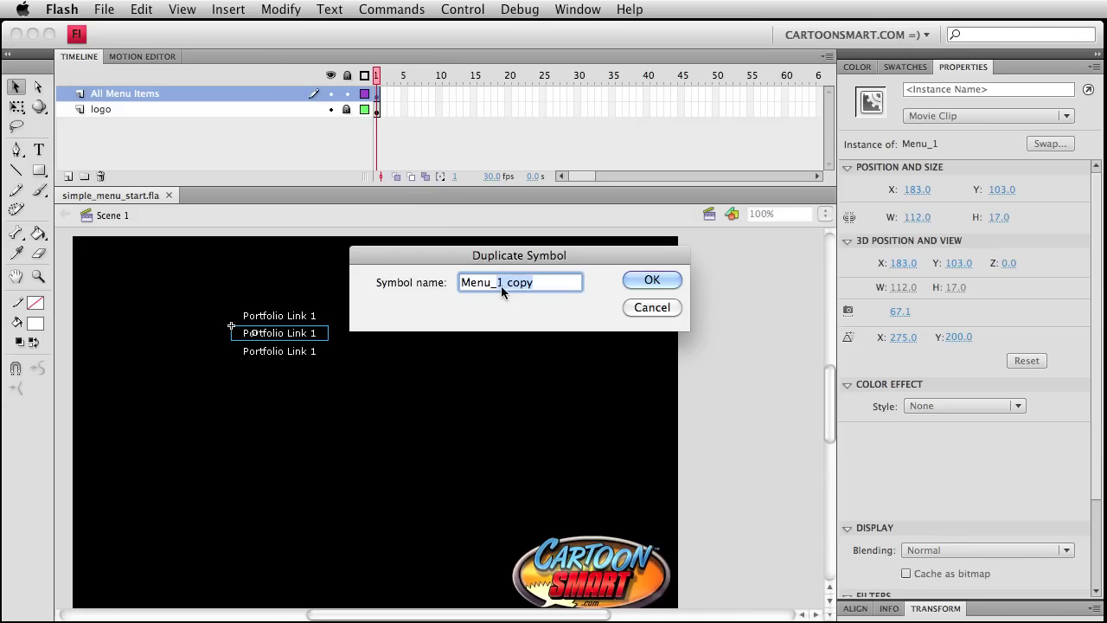
pyautogui.write('2')
pyautogui.click(645, 279)
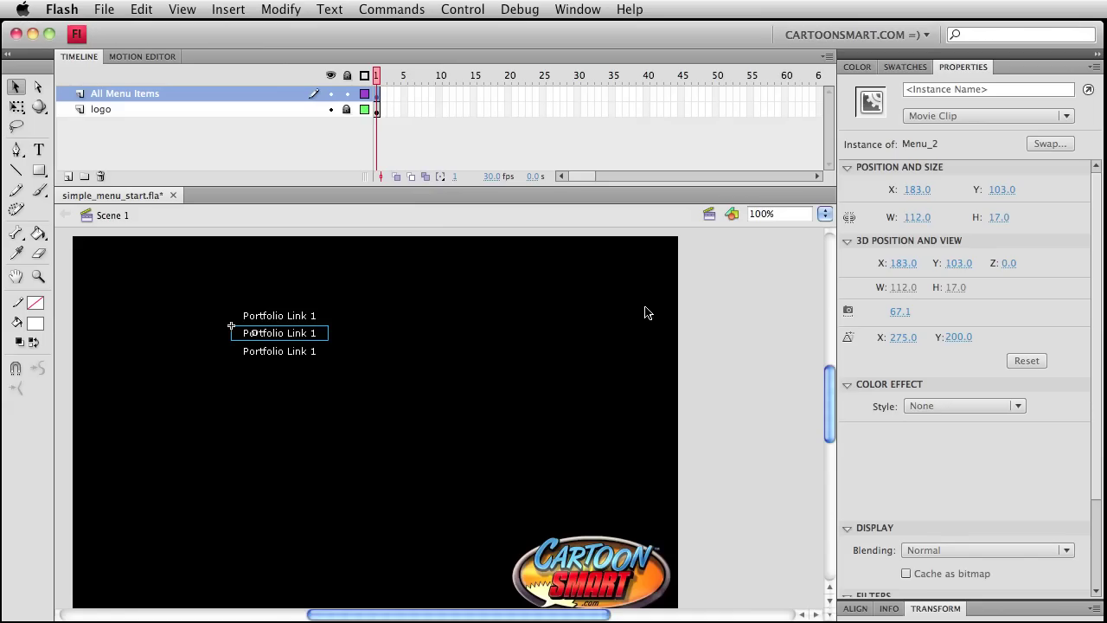
# Step: Open the Library, then duplicate the bottom item's symbol as Menu_3 and move the Library aside
pyautogui.press('super+l')
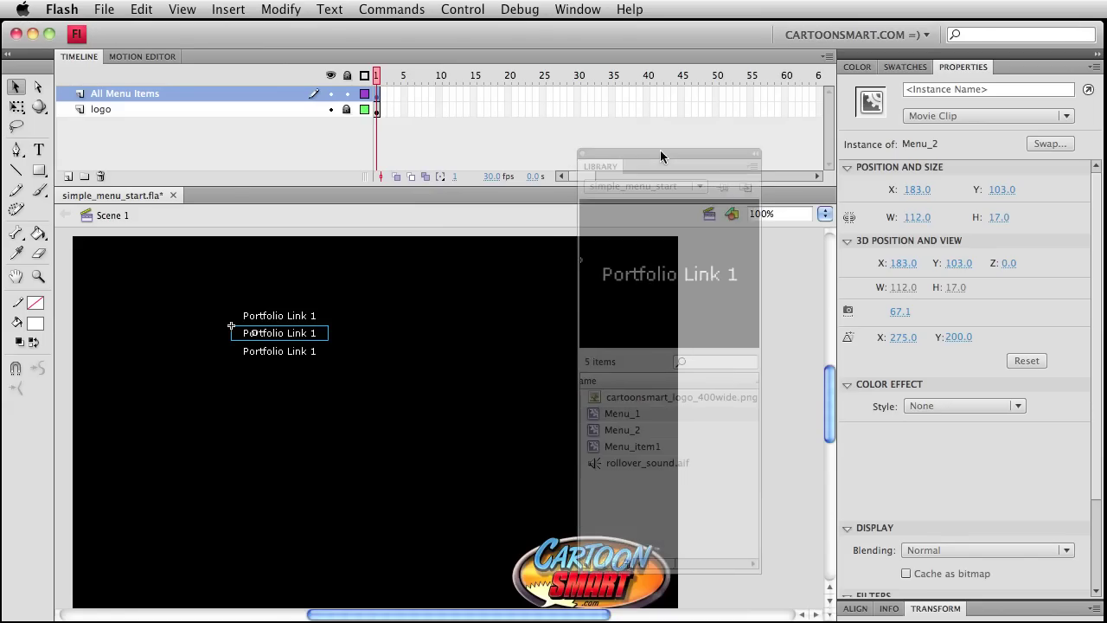
pyautogui.click(630, 415)
pyautogui.click(301, 354)
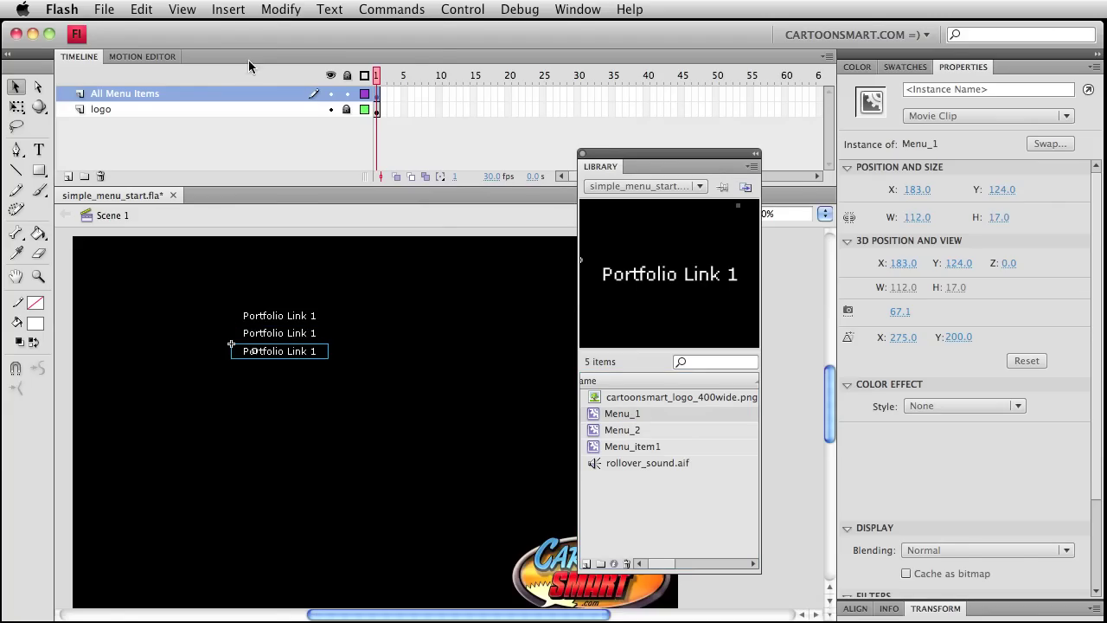
pyautogui.click(275, 10)
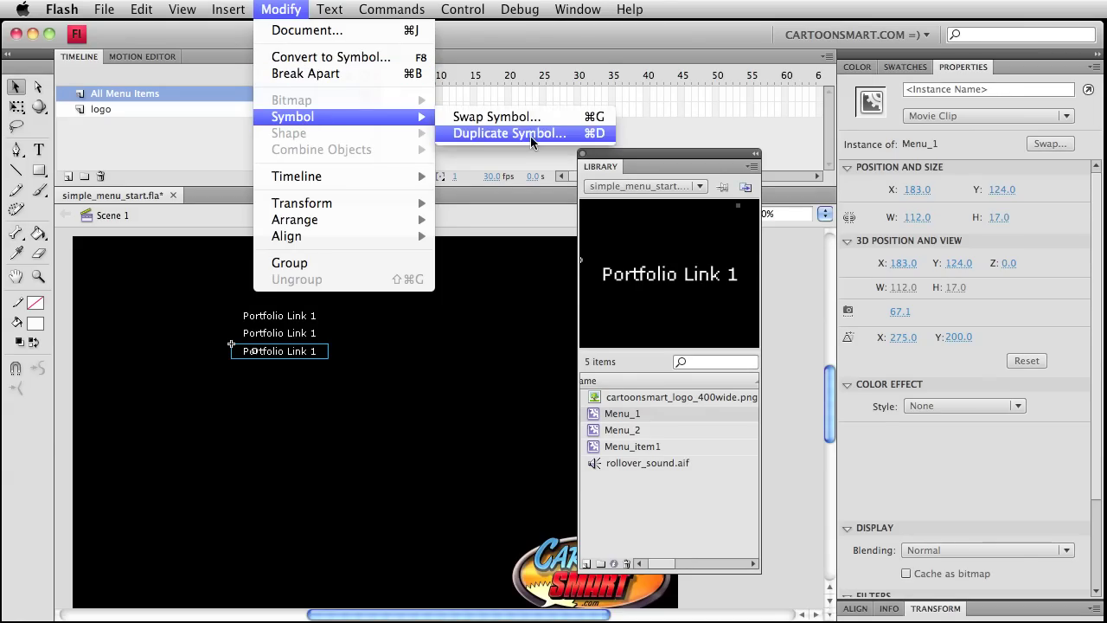
pyautogui.click(512, 135)
pyautogui.moveTo(669, 570); pyautogui.dragTo(410, 497)
pyautogui.write('3')
pyautogui.click(519, 493)
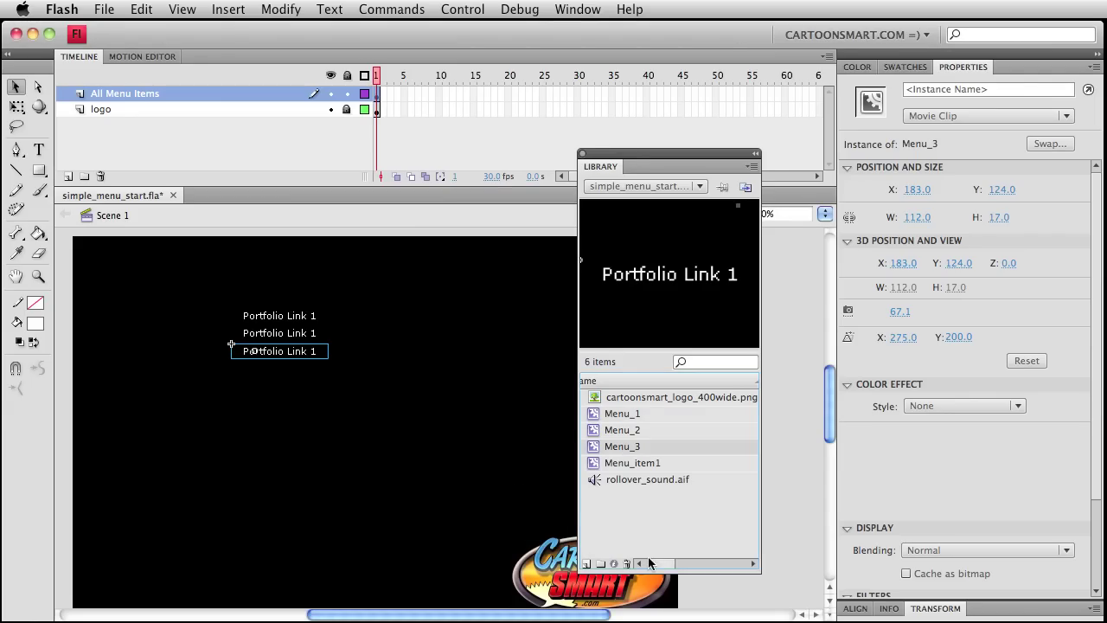
pyautogui.moveTo(622, 153); pyautogui.dragTo(725, 190)
# Step: Save, open the top menu item's symbol, and scrub its timeline to preview the highlight
pyautogui.press('super+s')
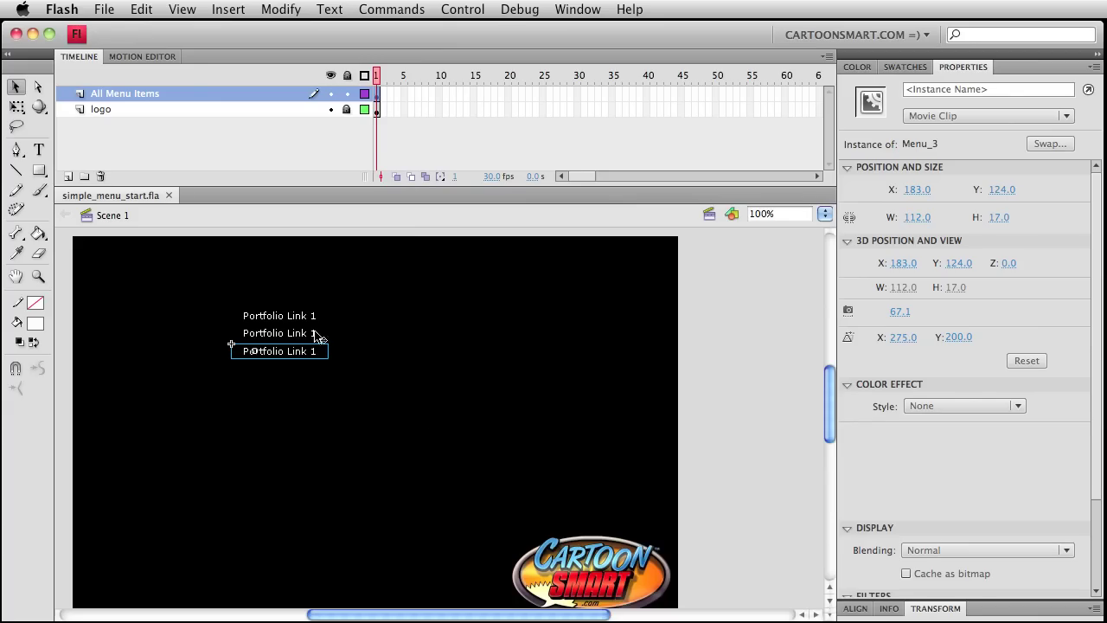
pyautogui.click(291, 314)
pyautogui.doubleClick(313, 316)
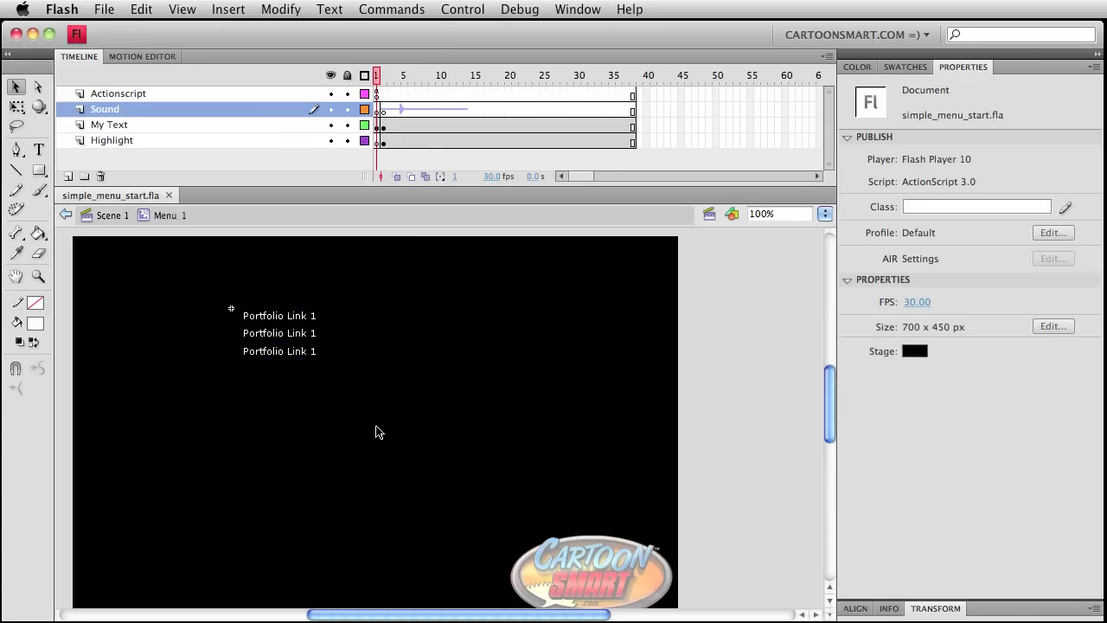
pyautogui.moveTo(378, 76); pyautogui.dragTo(376, 76)
# Step: Inside Menu_item1, test changing the link text's final 1 to 2, then go back to Menu 1
pyautogui.click(267, 318)
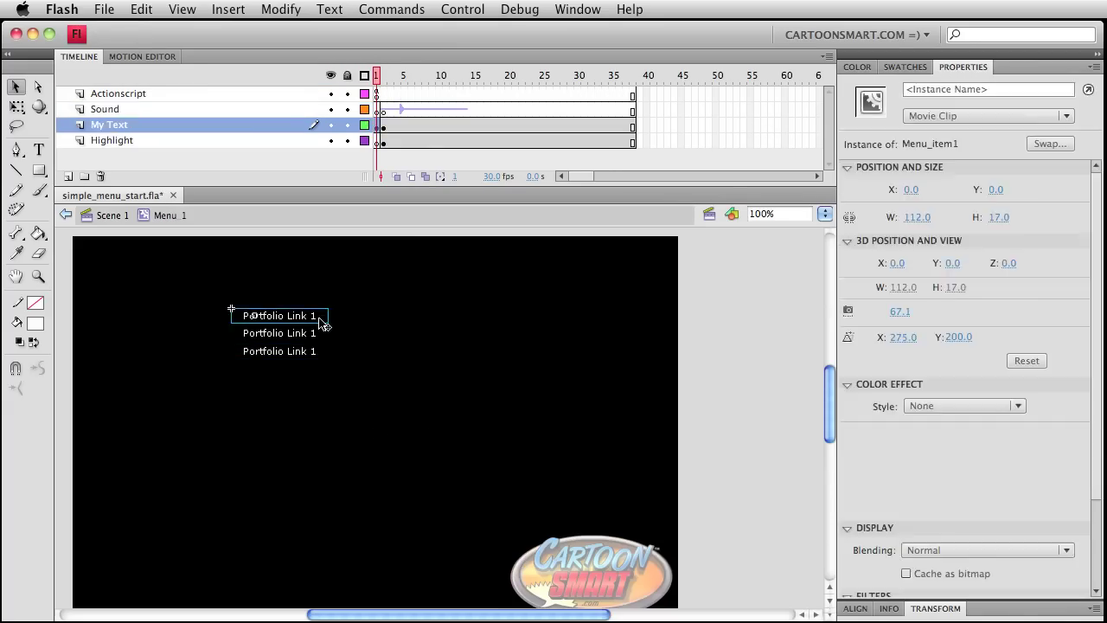
pyautogui.doubleClick(290, 319)
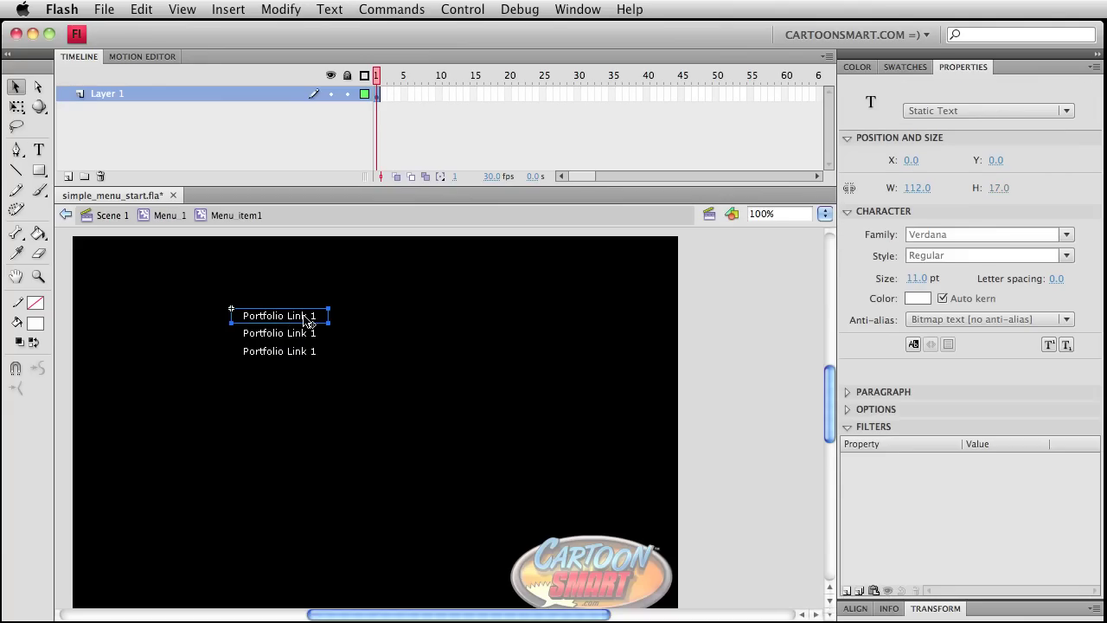
pyautogui.doubleClick(308, 318)
pyautogui.moveTo(311, 316); pyautogui.dragTo(324, 317)
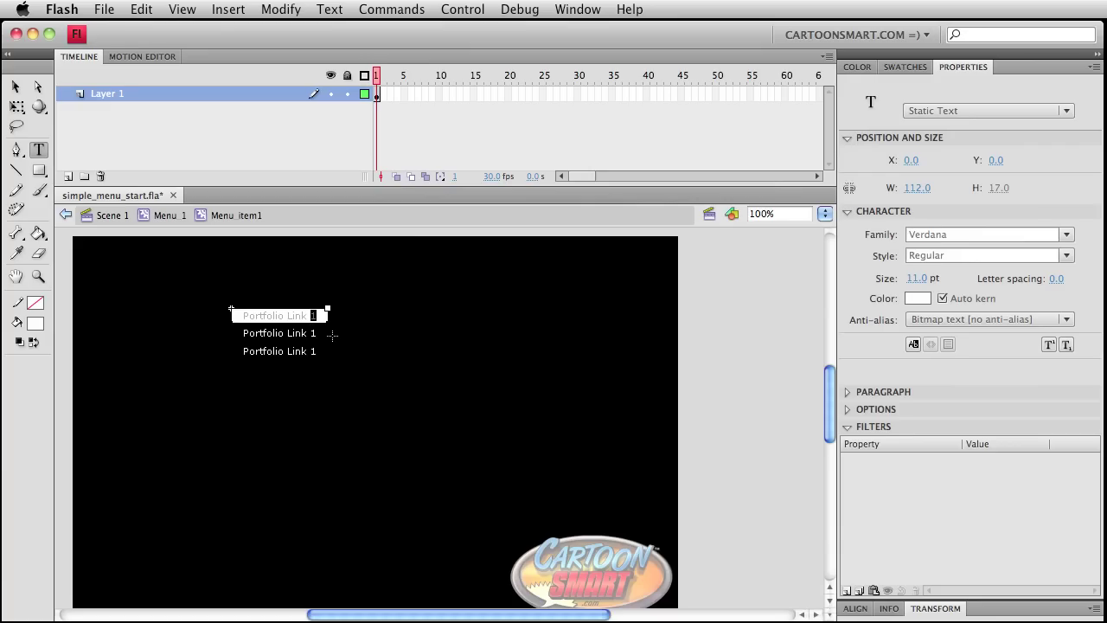
pyautogui.write('2')
pyautogui.click(16, 86)
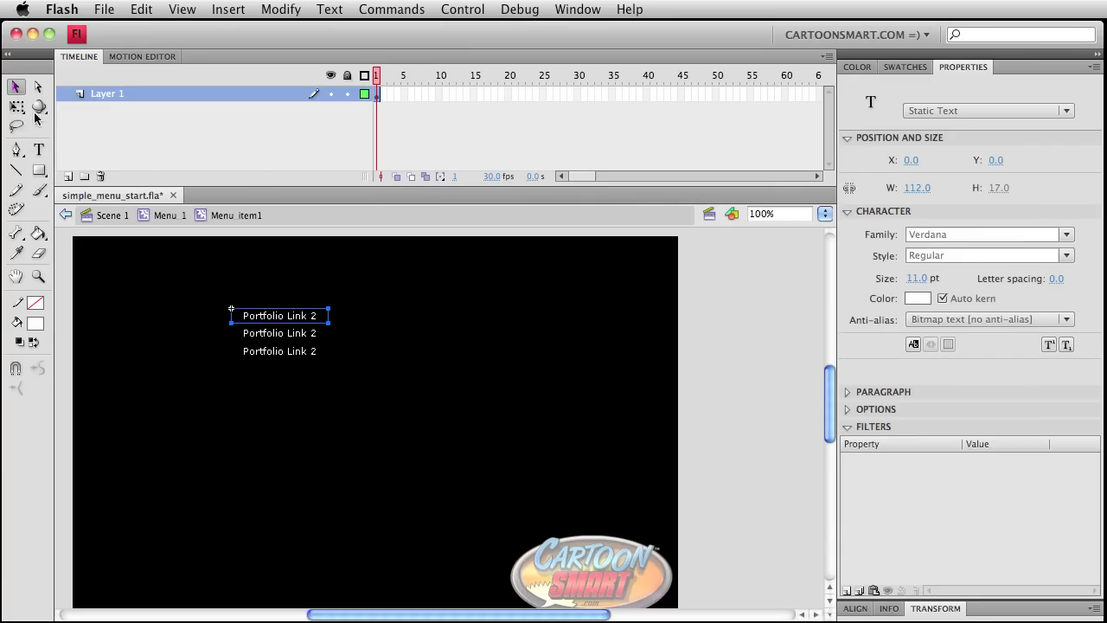
pyautogui.click(334, 348)
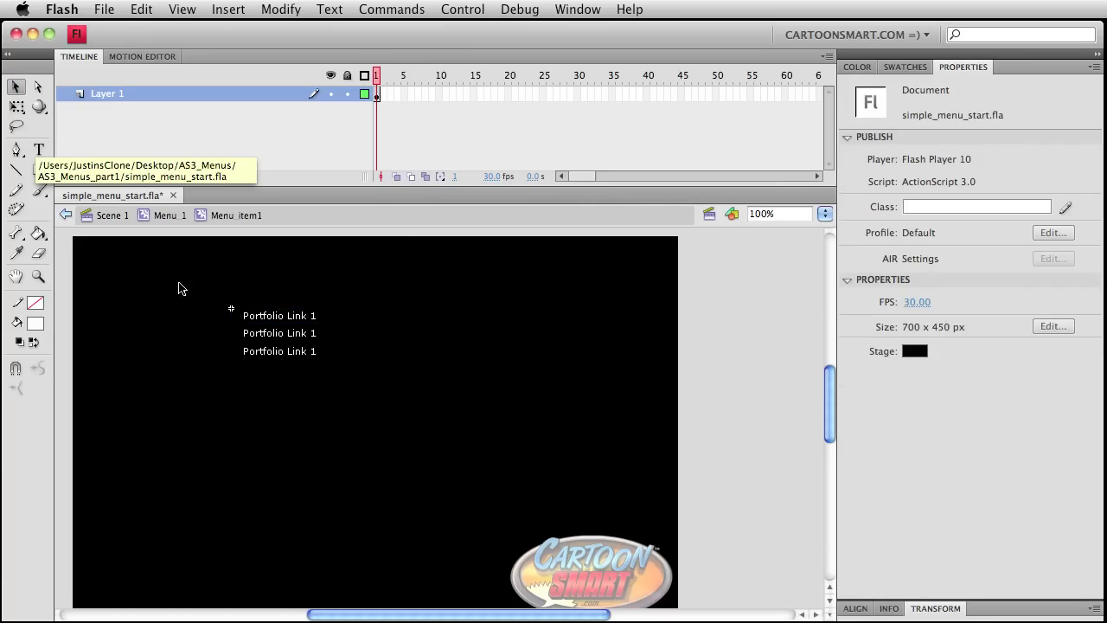
pyautogui.doubleClick(177, 245)
pyautogui.click(387, 338)
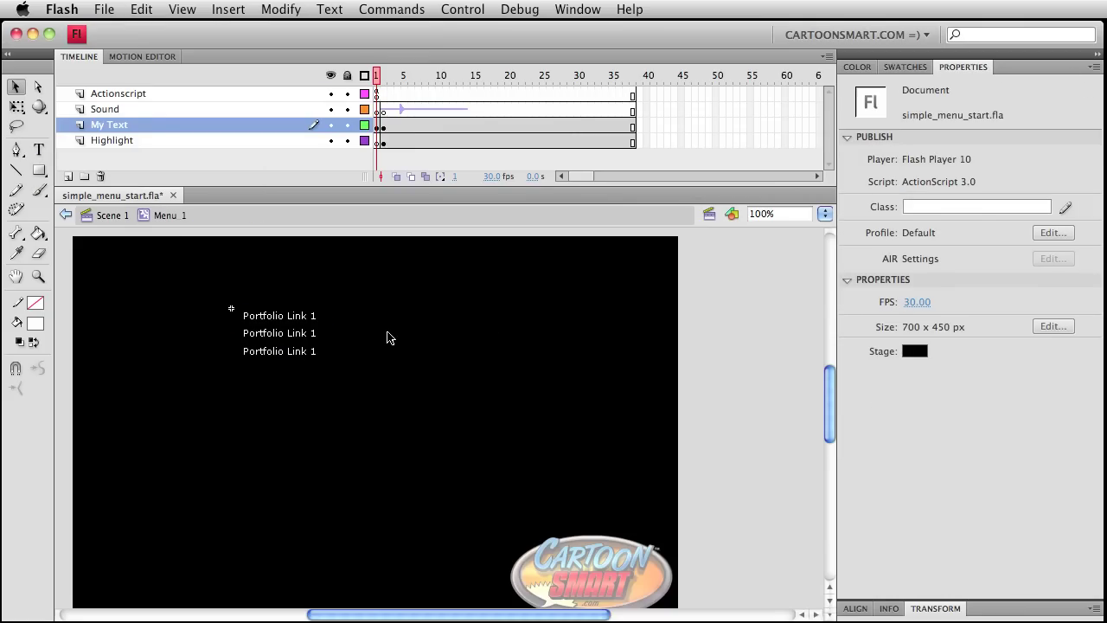
# Step: Inspect the Highlight, Sound and Actionscript layer frames in Menu 1, then save
pyautogui.click(383, 75)
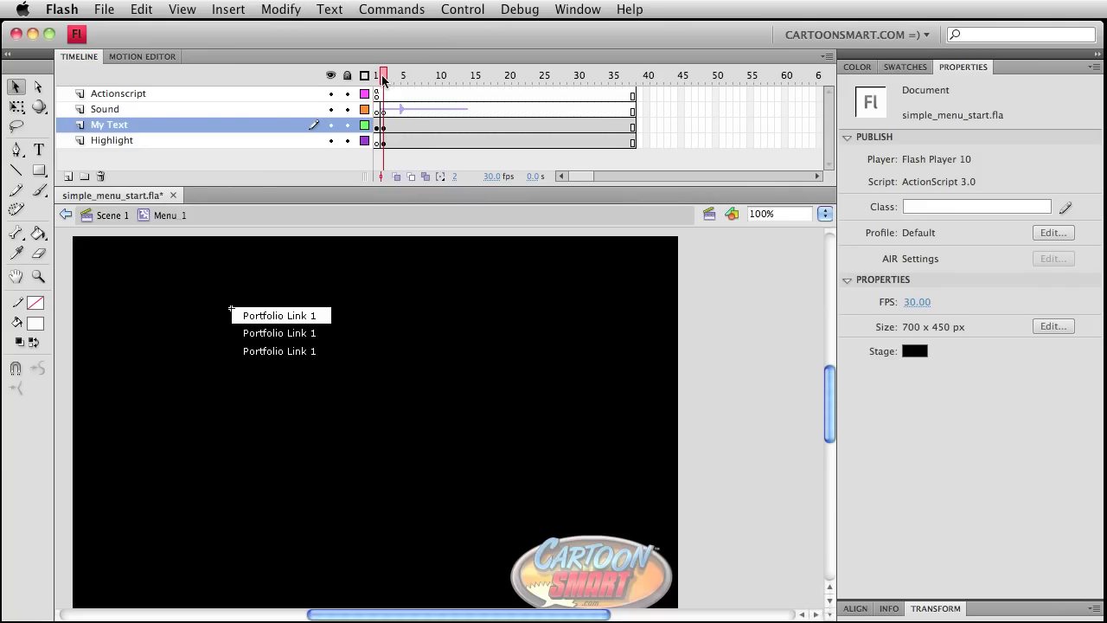
pyautogui.click(381, 110)
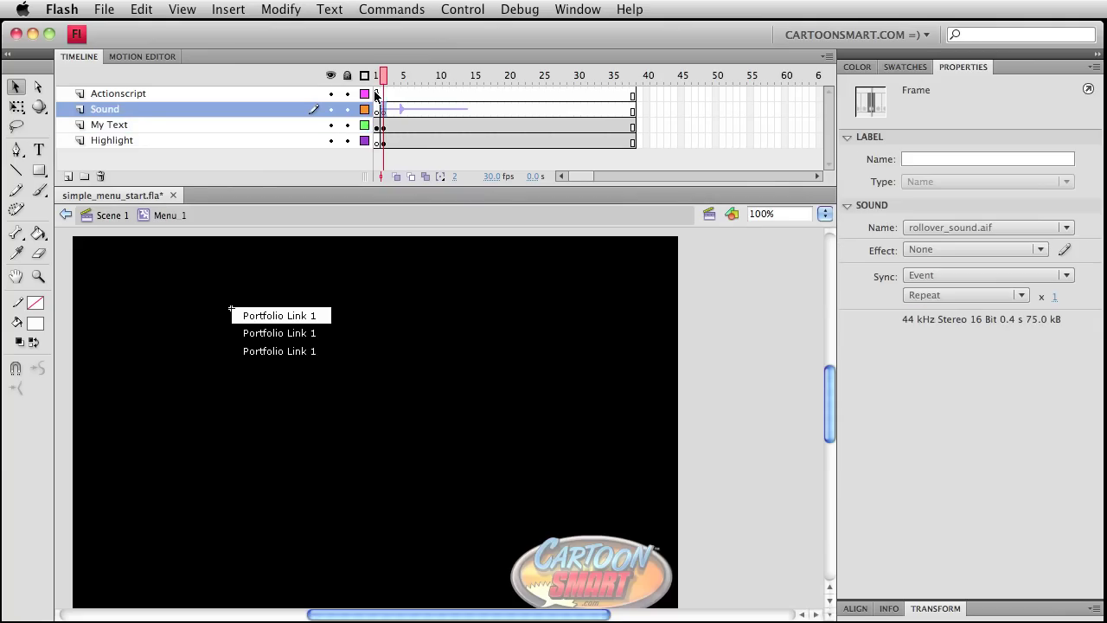
pyautogui.click(378, 93)
pyautogui.click(383, 142)
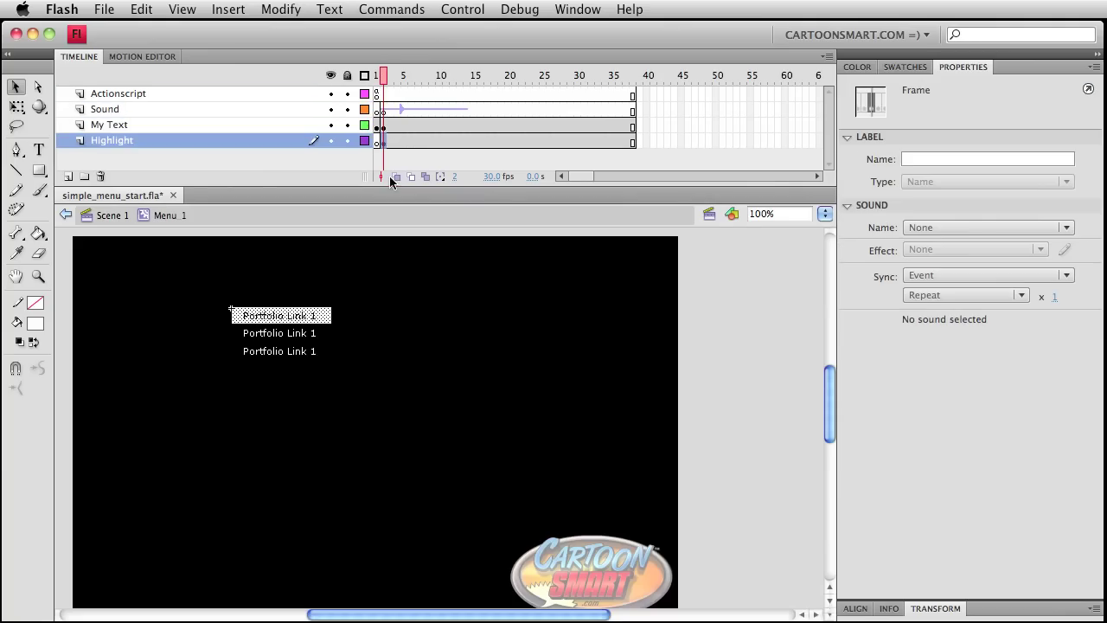
pyautogui.click(425, 338)
pyautogui.press('super+s')
# Step: From Scene 1, open the second menu item's Menu 2 symbol and select its middle link
pyautogui.click(115, 216)
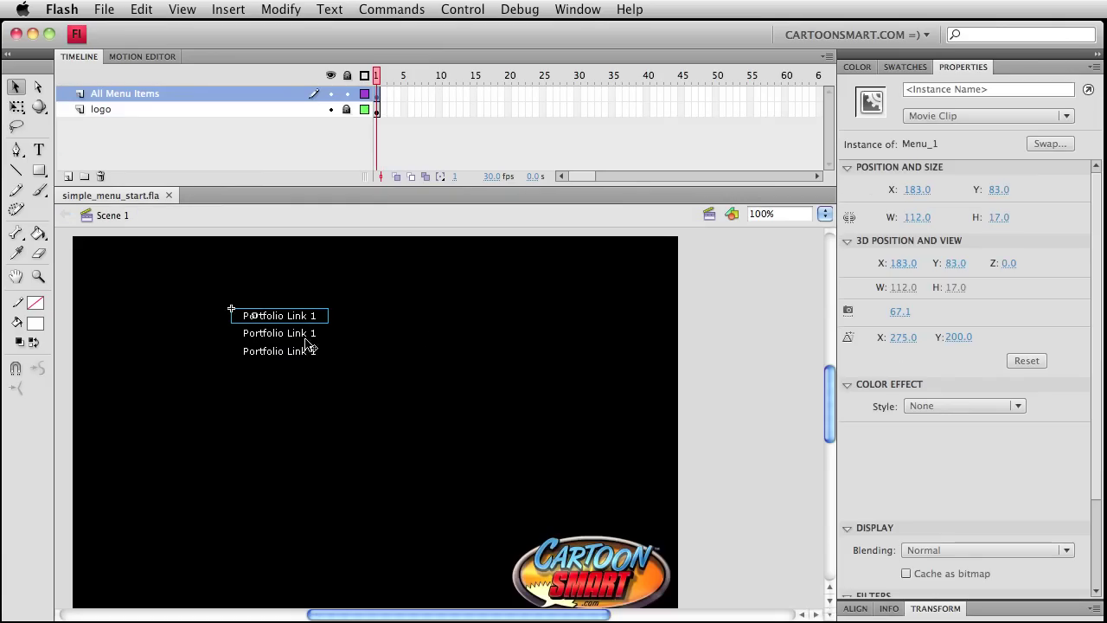
pyautogui.click(254, 338)
pyautogui.doubleClick(277, 338)
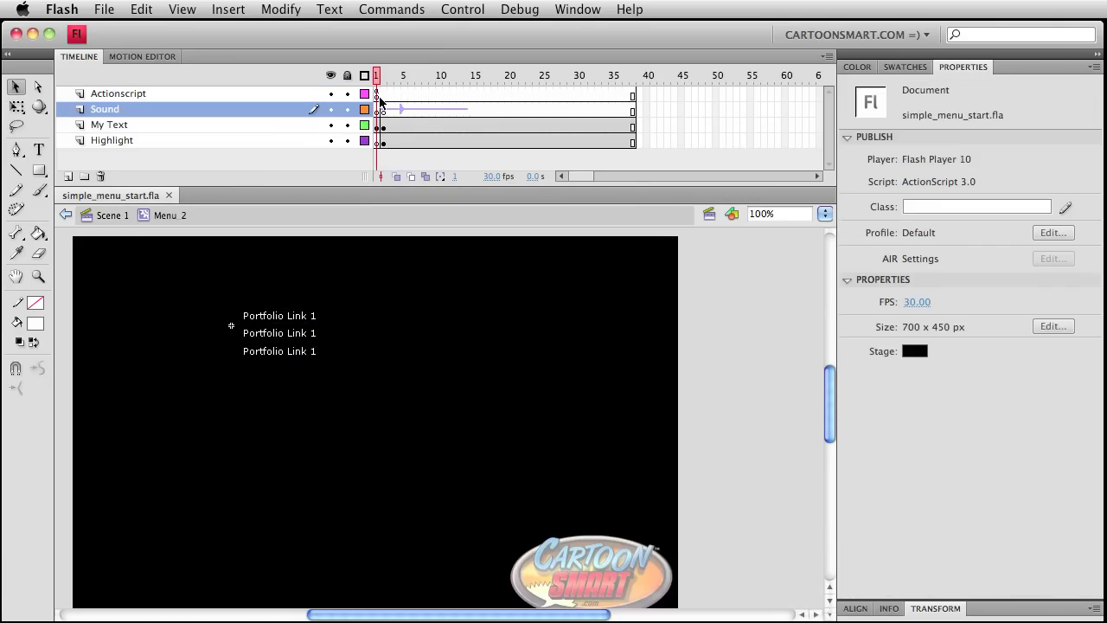
pyautogui.click(289, 340)
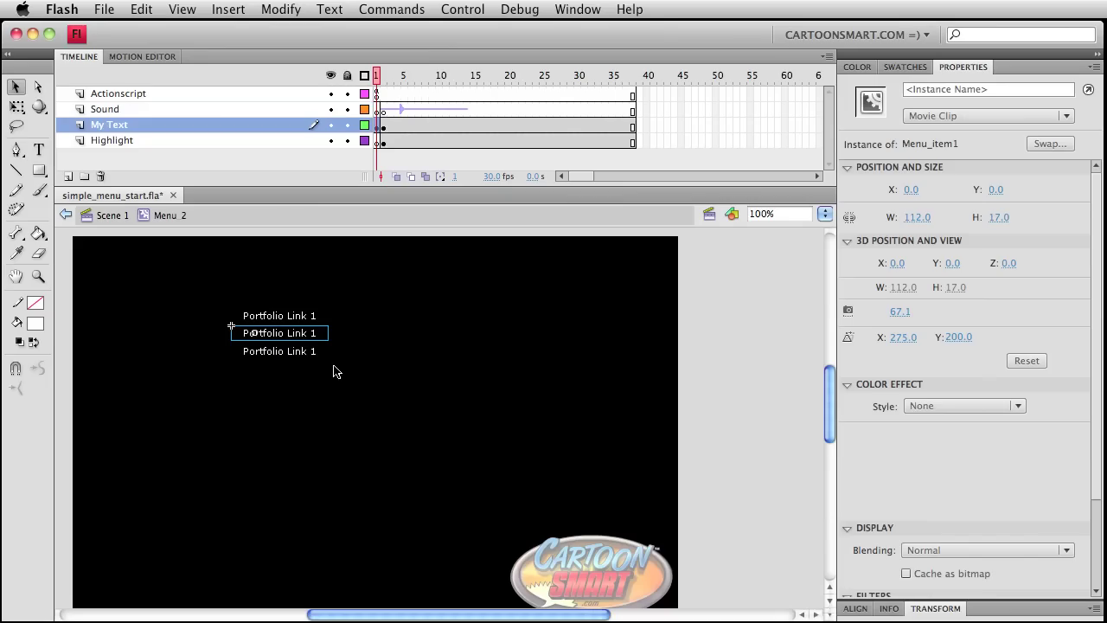
# Step: Duplicate the middle link's symbol as Menu_item2 via Modify > Symbol > Duplicate Symbol
pyautogui.click(281, 9)
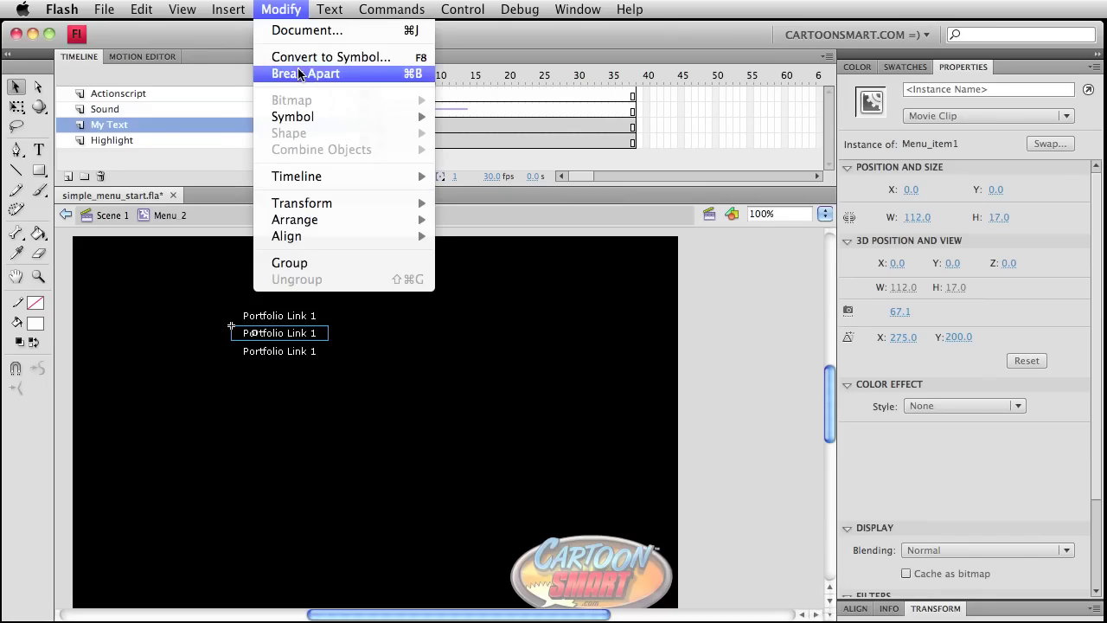
pyautogui.moveTo(300, 118)
pyautogui.click(489, 134)
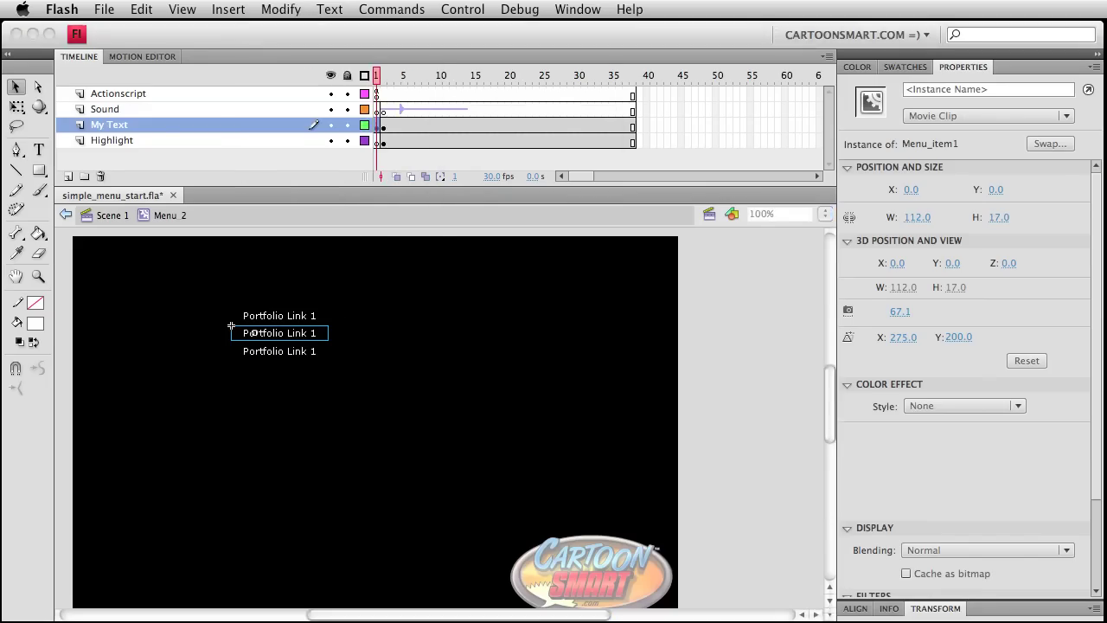
pyautogui.click(621, 385)
pyautogui.press('BackSpace')
pyautogui.write('2')
pyautogui.press('Delete')
pyautogui.press('Delete')
pyautogui.press('Delete')
pyautogui.press('Delete')
pyautogui.press('Delete')
pyautogui.press('Return')
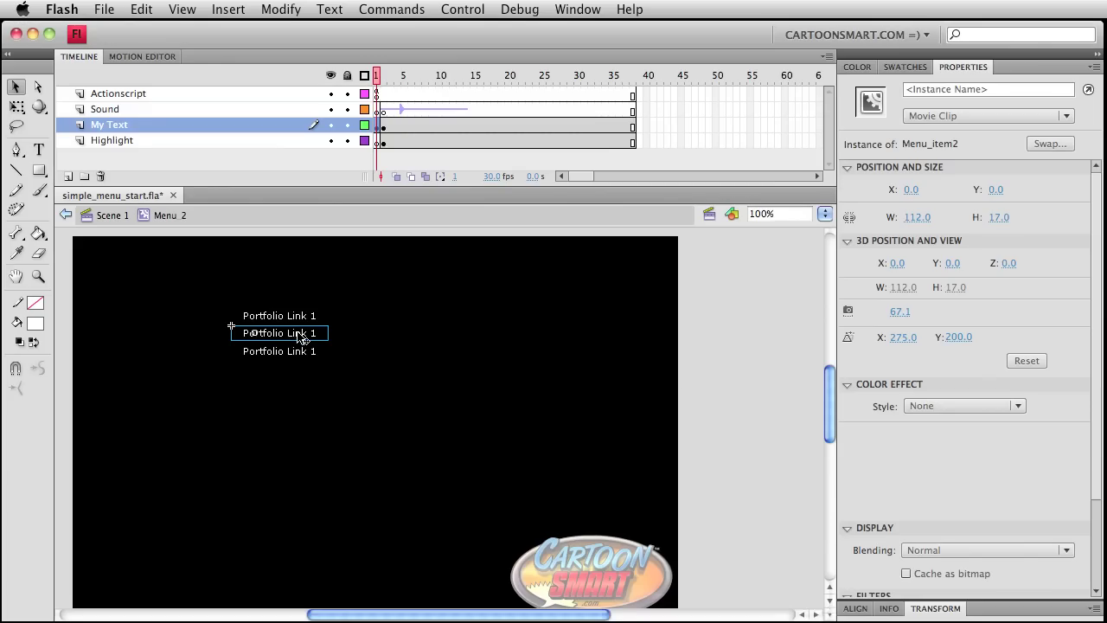
# Step: Inside Menu_item2, replace the link text with 'My Hobbies'
pyautogui.doubleClick(305, 342)
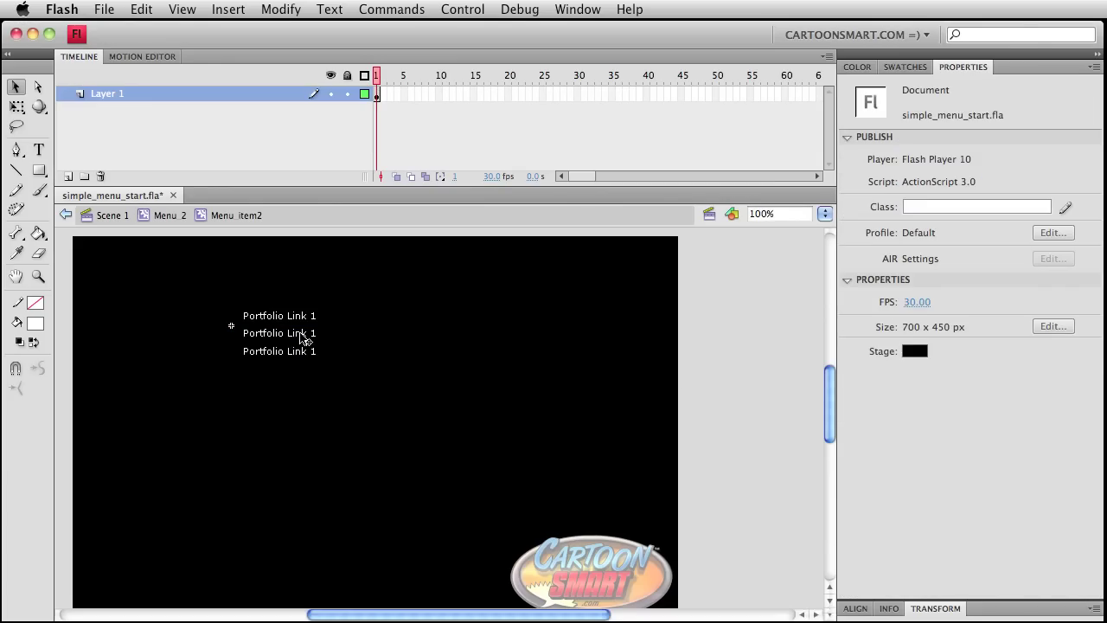
pyautogui.doubleClick(312, 334)
pyautogui.press('BackSpace')
pyautogui.write('2')
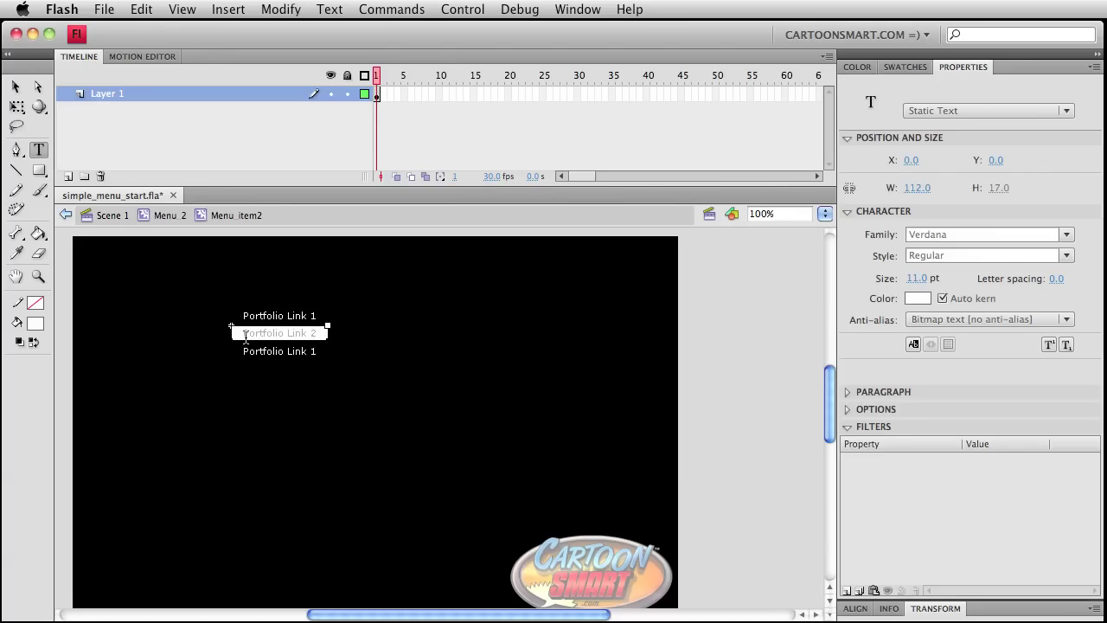
pyautogui.moveTo(243, 336); pyautogui.dragTo(395, 333)
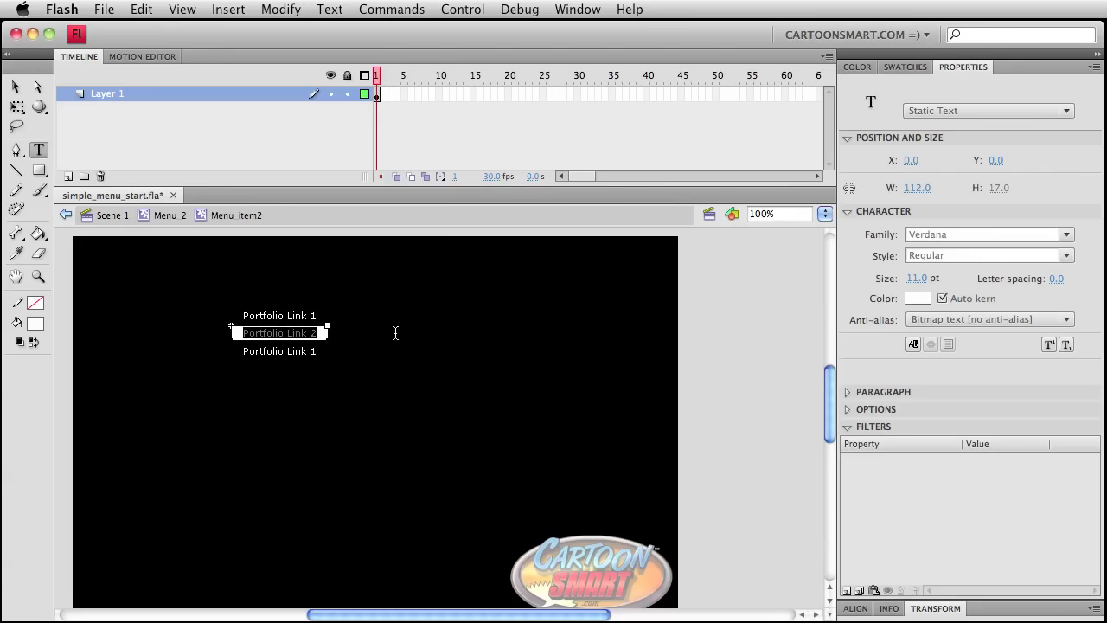
pyautogui.write('MY')
pyautogui.press('BackSpace')
pyautogui.write('y')
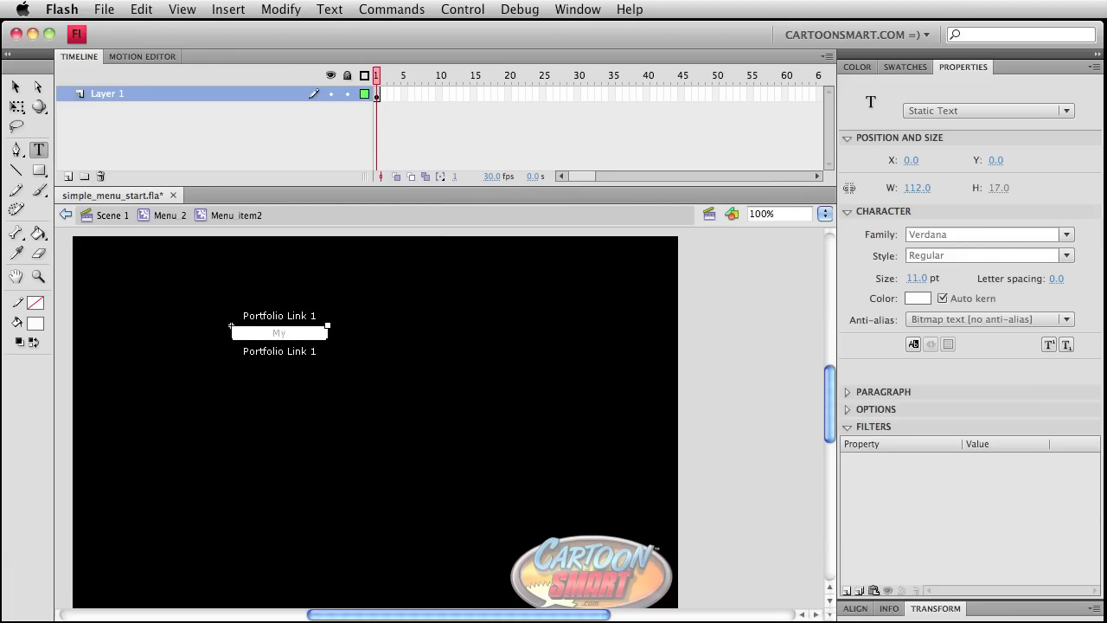
pyautogui.write(' Hobbies')
pyautogui.click(16, 87)
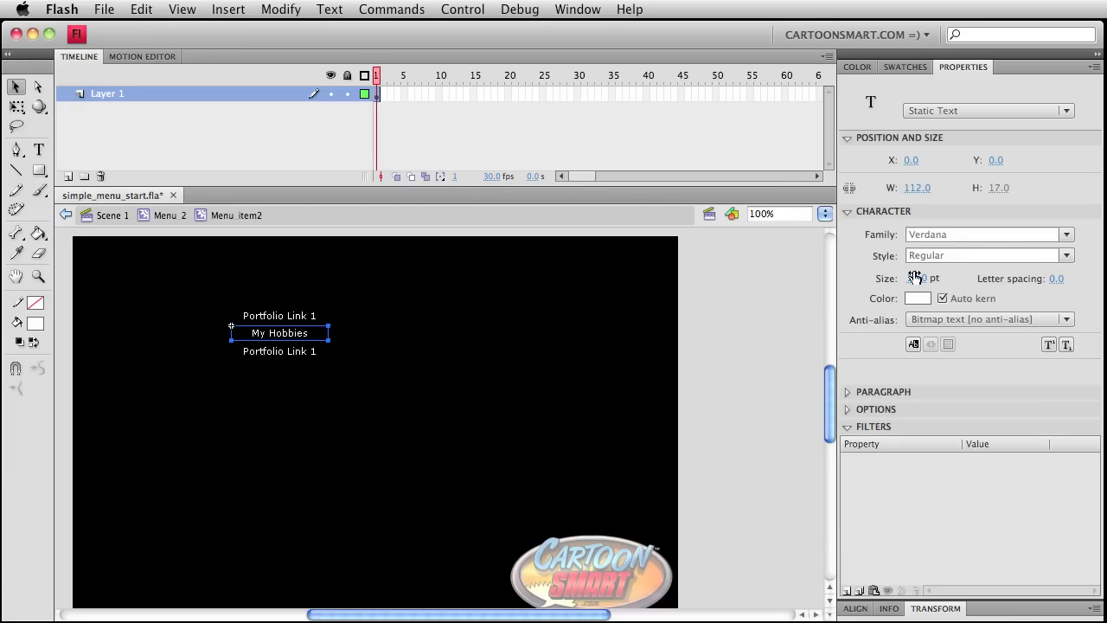
# Step: Left-align the My Hobbies text, nudge it right with the arrow keys, and save
pyautogui.click(856, 394)
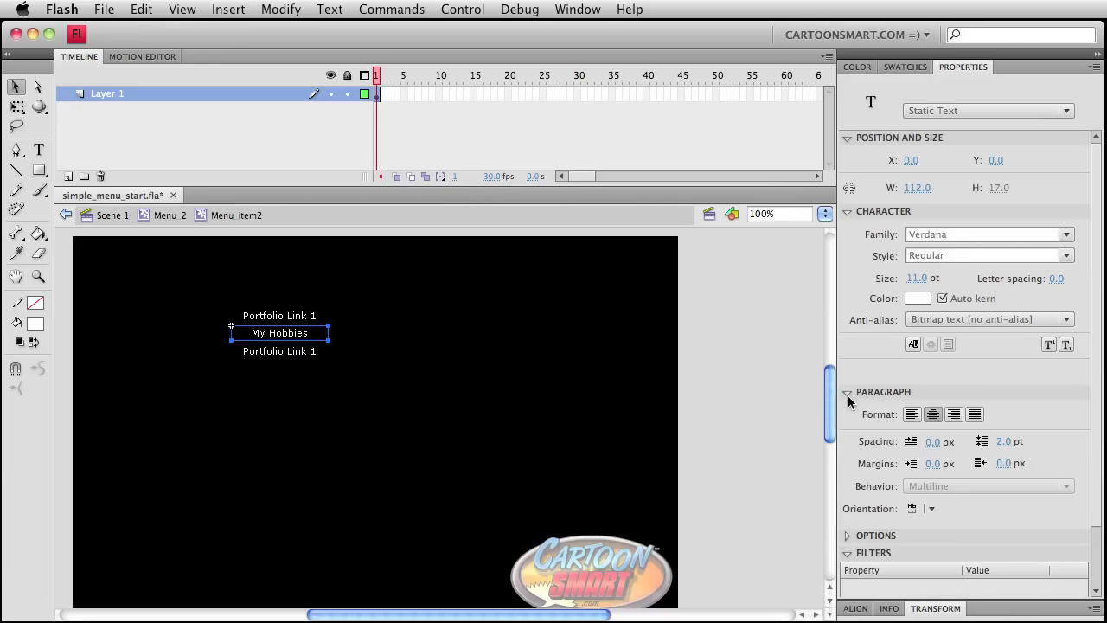
pyautogui.click(913, 415)
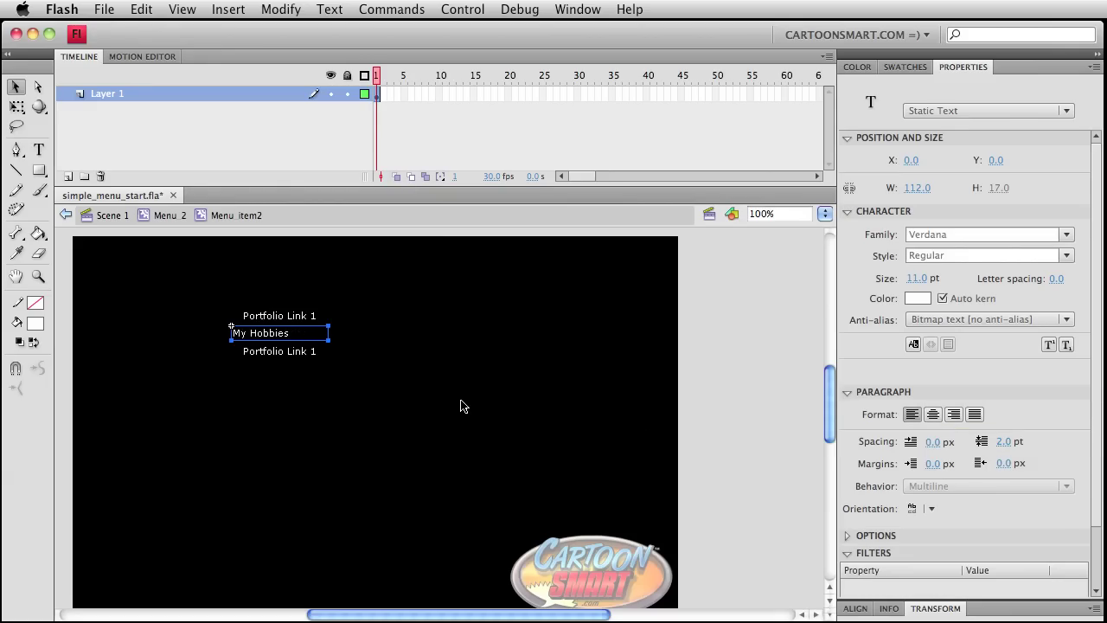
pyautogui.click(289, 345)
pyautogui.click(286, 339)
pyautogui.hotkey('shift', 'Right')
pyautogui.press('Right')
pyautogui.press('Right')
pyautogui.press('Right')
pyautogui.press('super+s')
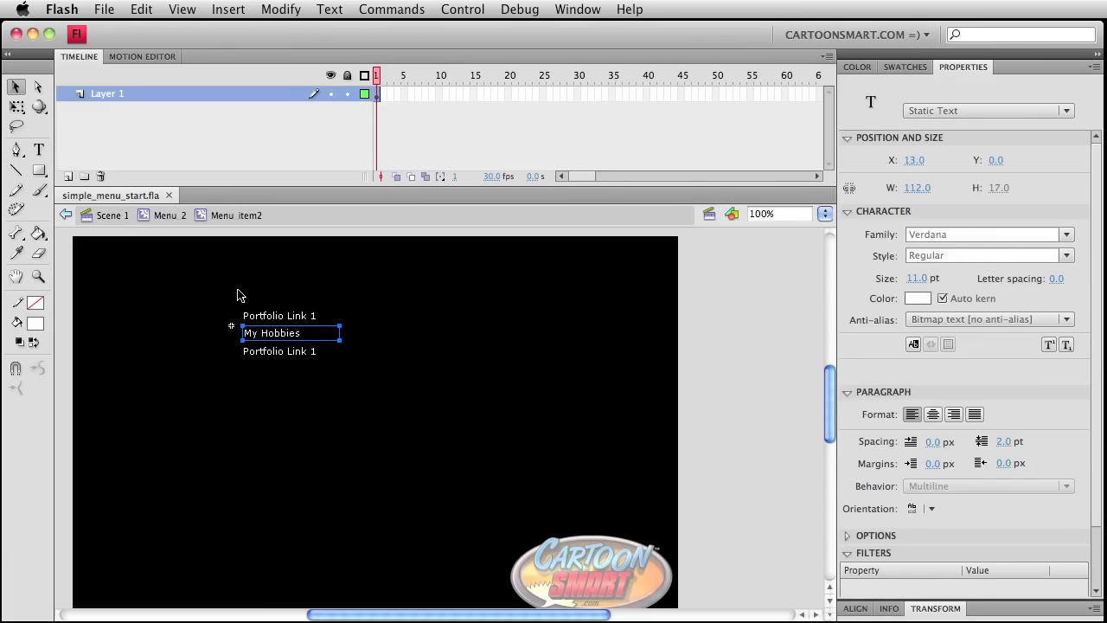
# Step: Return to Menu 2, save again, and preview the highlight on frame 2
pyautogui.click(166, 216)
pyautogui.click(464, 321)
pyautogui.press('super+s')
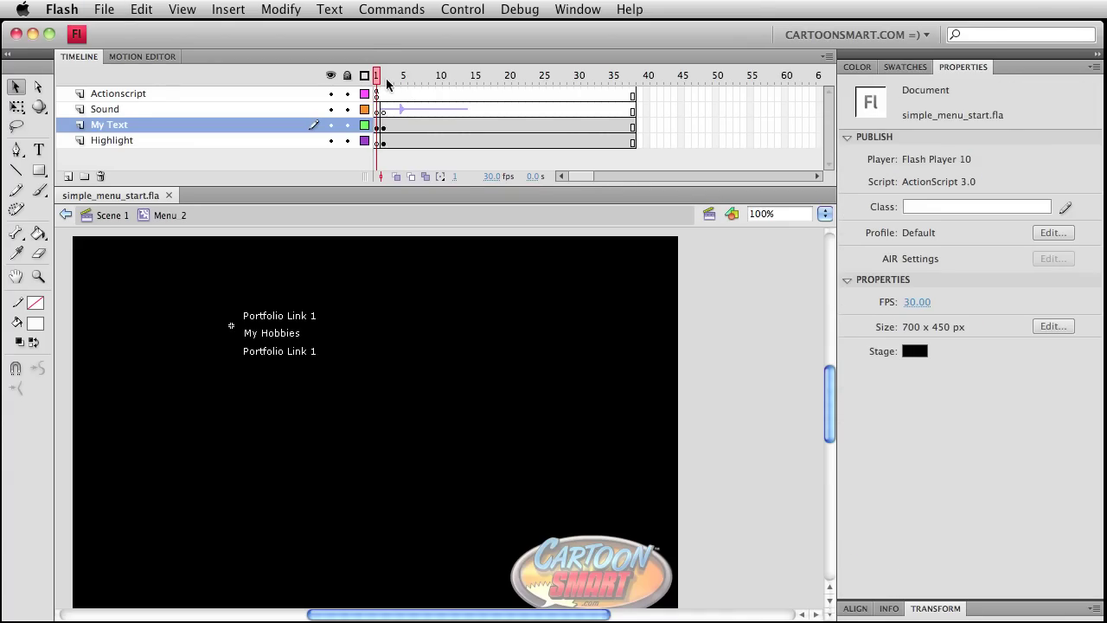
pyautogui.click(385, 76)
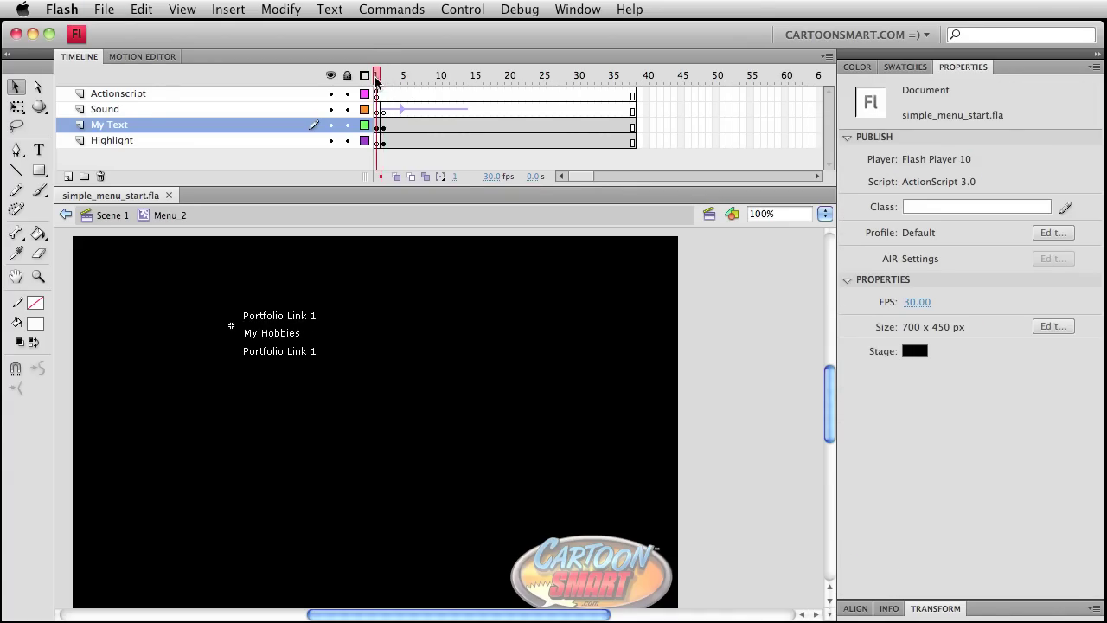